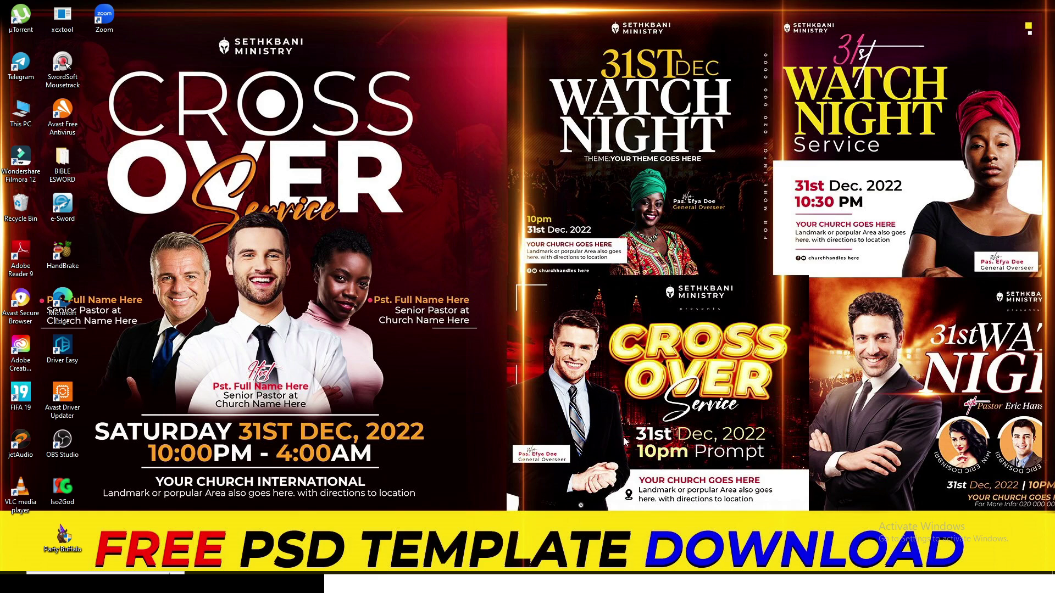
In the PART 14 folder, open folder 1 and launch its PSD, the Cross Over flyer.
key("alt+Tab")
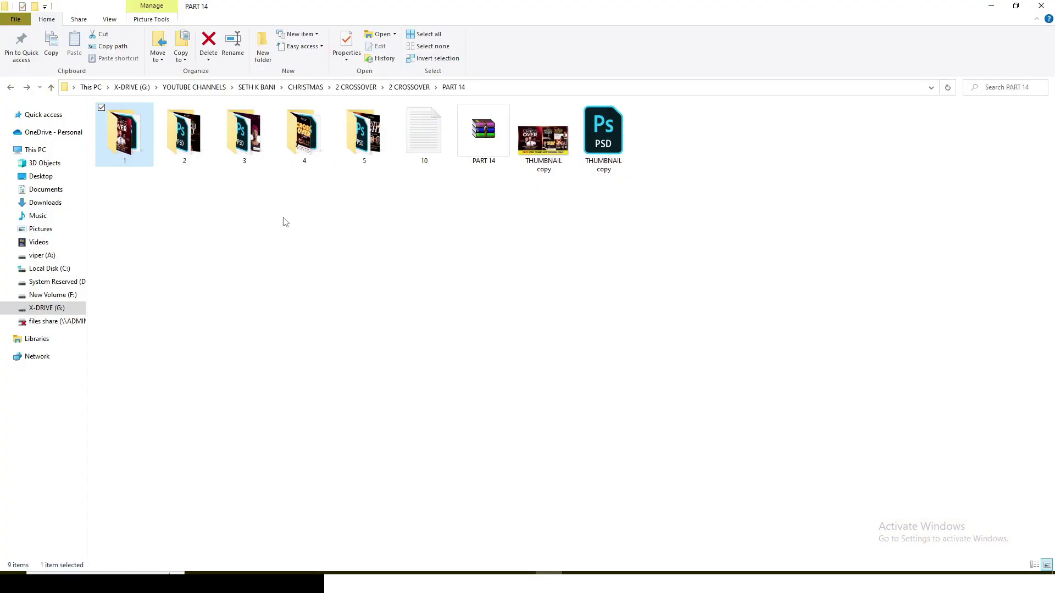
left_click_drag(141, 200, 388, 104)
double_click(127, 148)
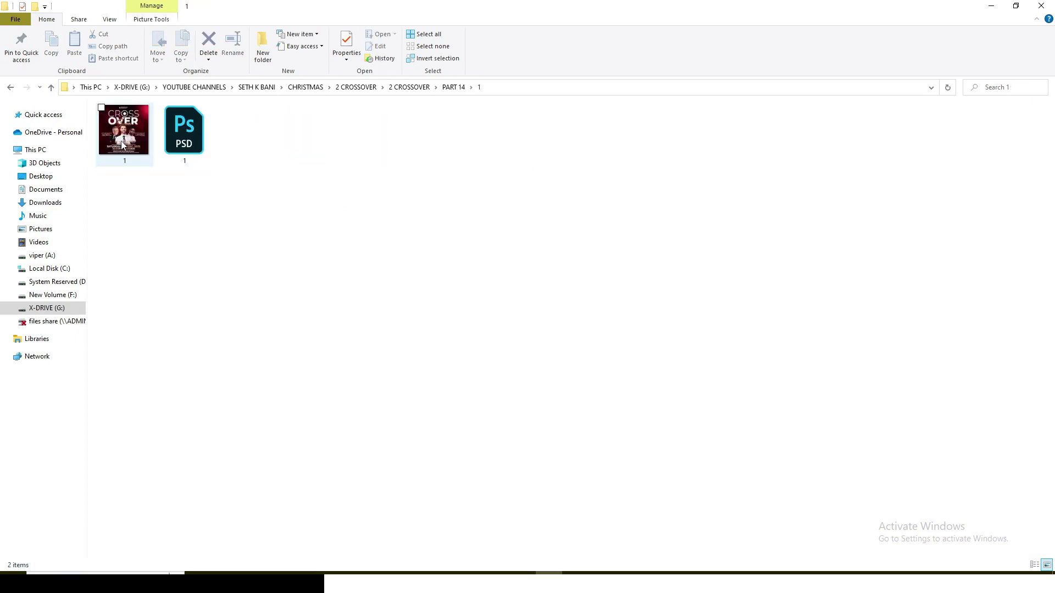
left_click(175, 138)
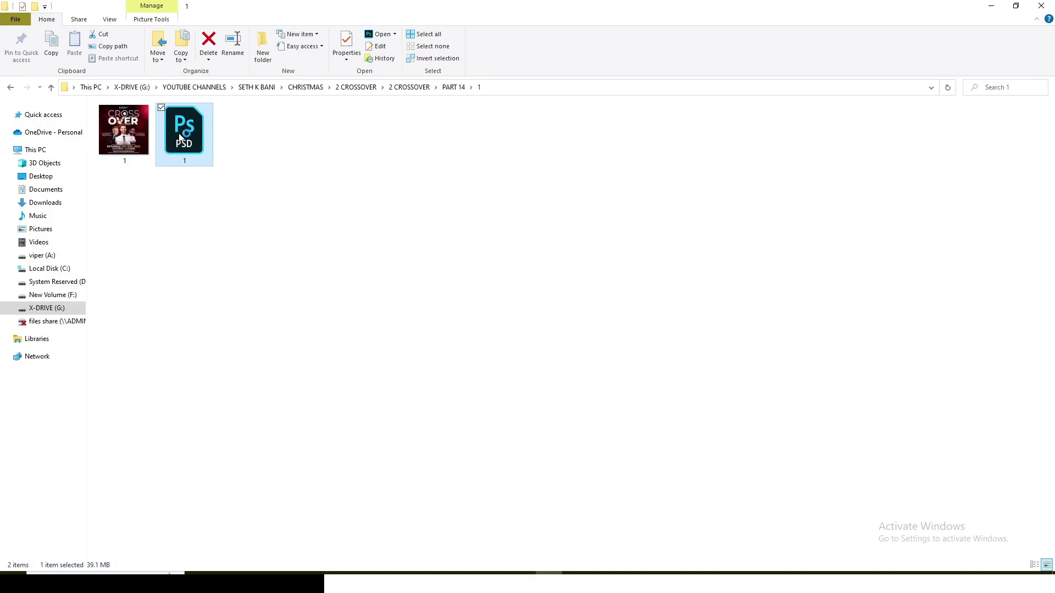
double_click(177, 139)
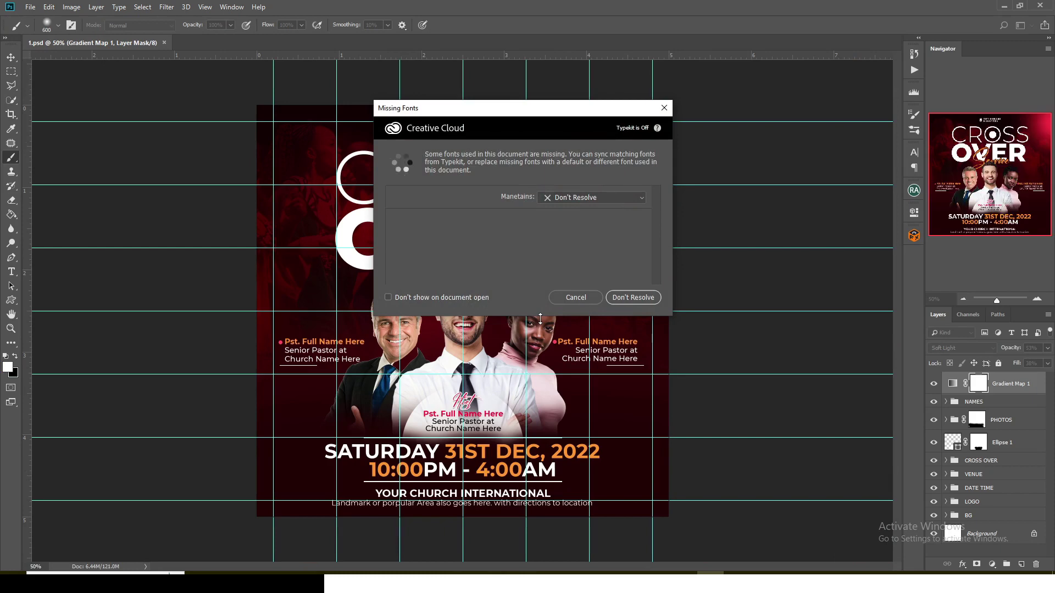
Dismiss Missing Fonts with Don't Resolve, switch to the Move tool, and toggle the guides off and on.
left_click(632, 297)
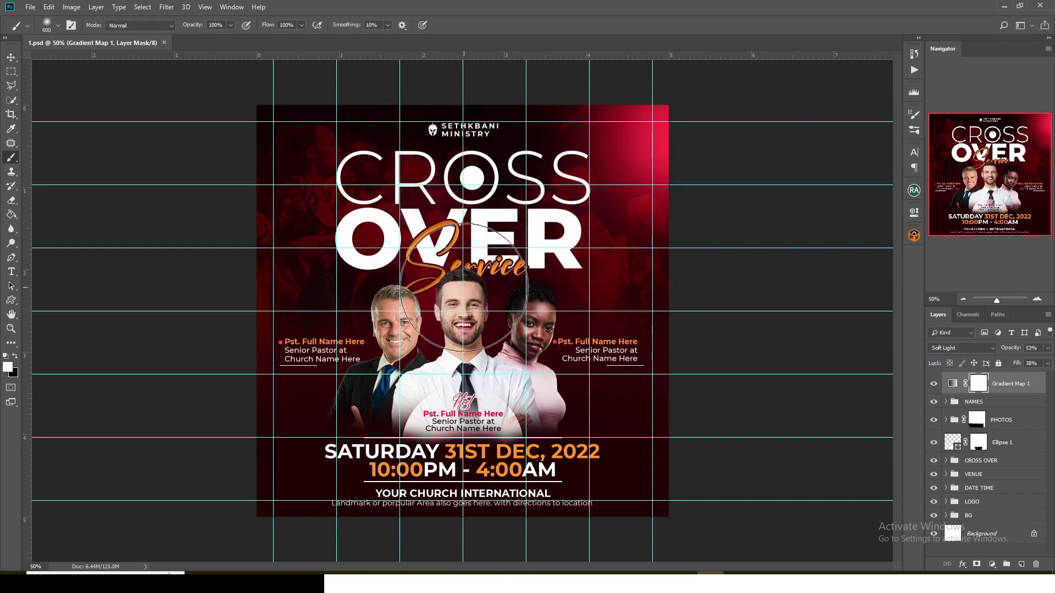
key("v")
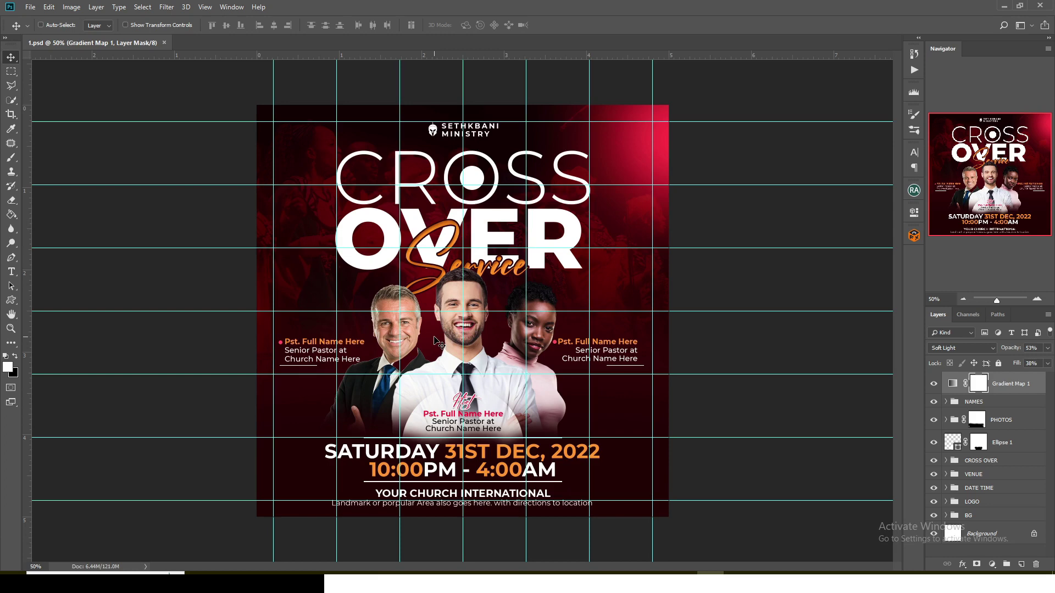
key("ctrl+semicolon")
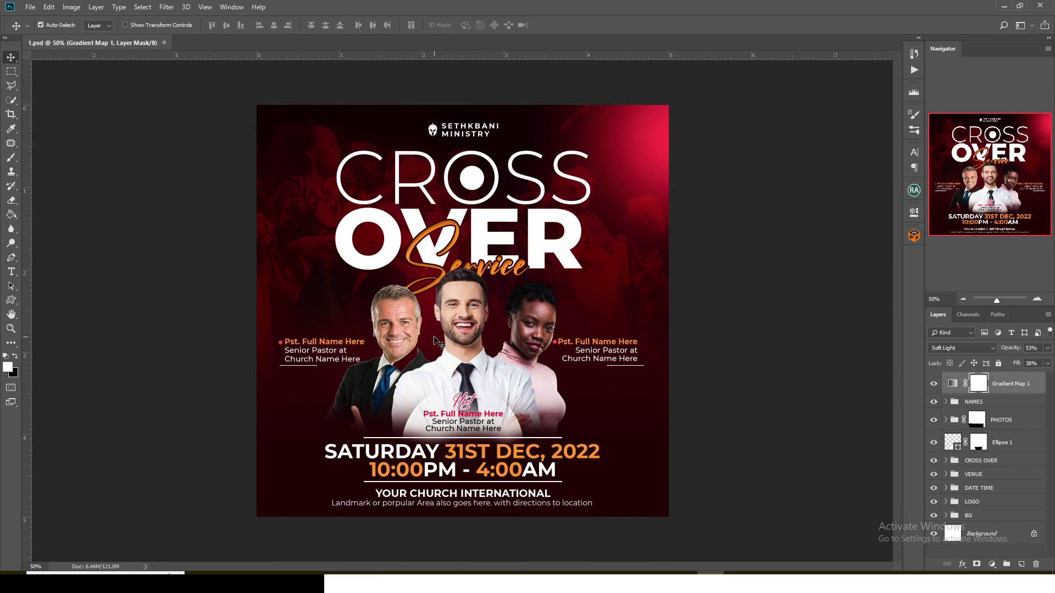
key("ctrl+semicolon")
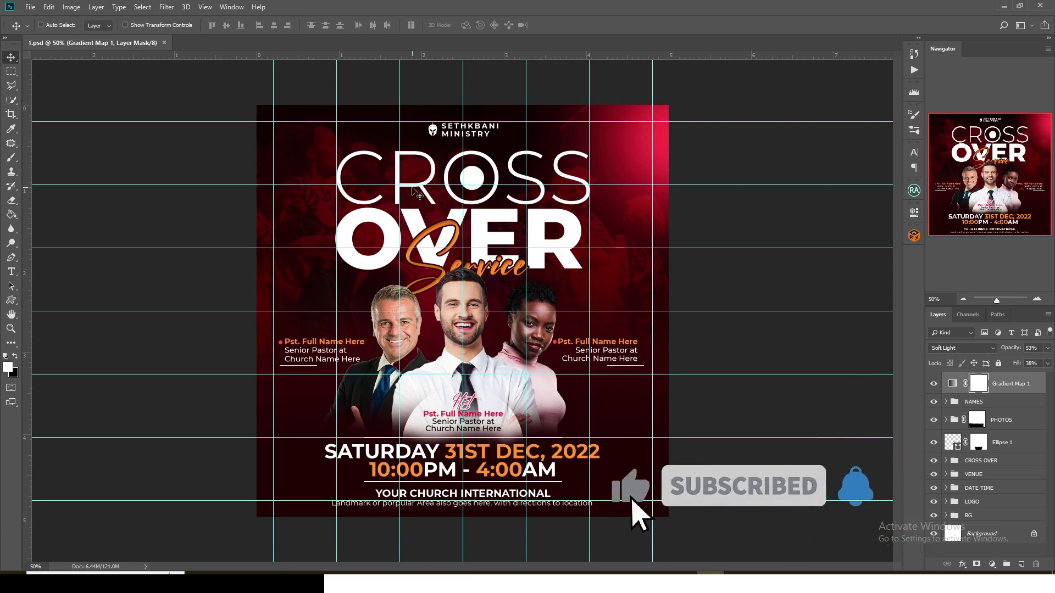
Hide Gradient Map 1, NAMES, PHOTOS, Ellipse 1, CROSS OVER, VENUE, DATE TIME and logo, then inspect BG.
left_click(934, 384)
left_click_drag(934, 406, 933, 480)
left_click(933, 475)
left_click(933, 474)
left_click(933, 488)
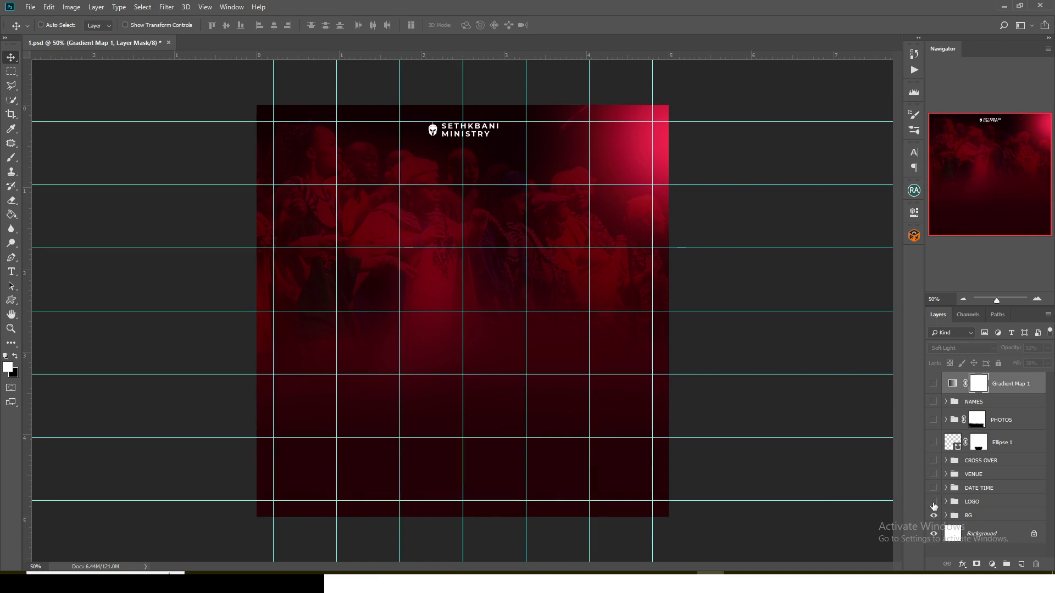
left_click(933, 503)
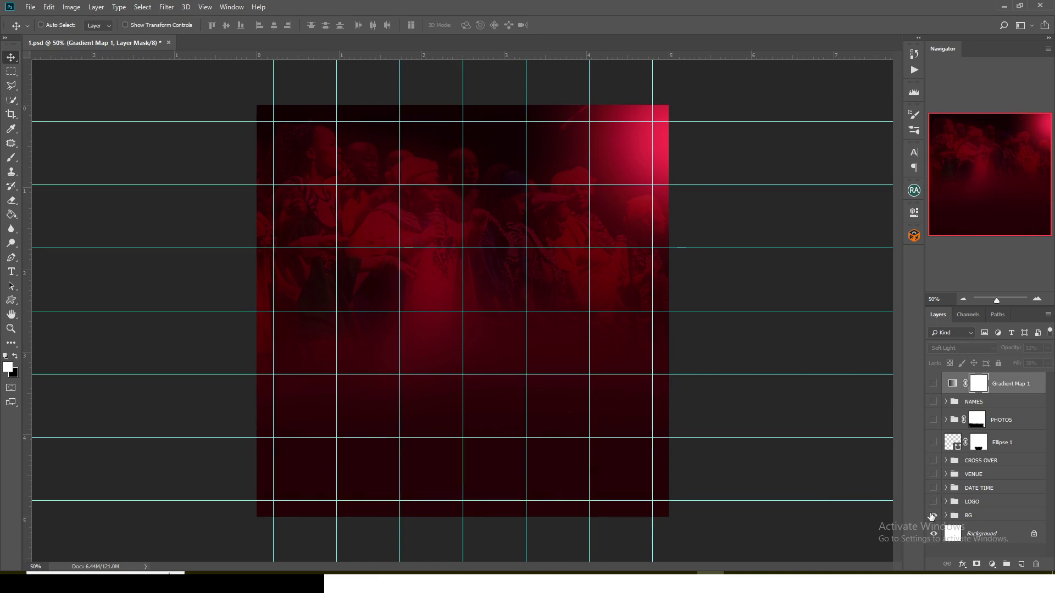
key("ctrl+semicolon")
key("ctrl")
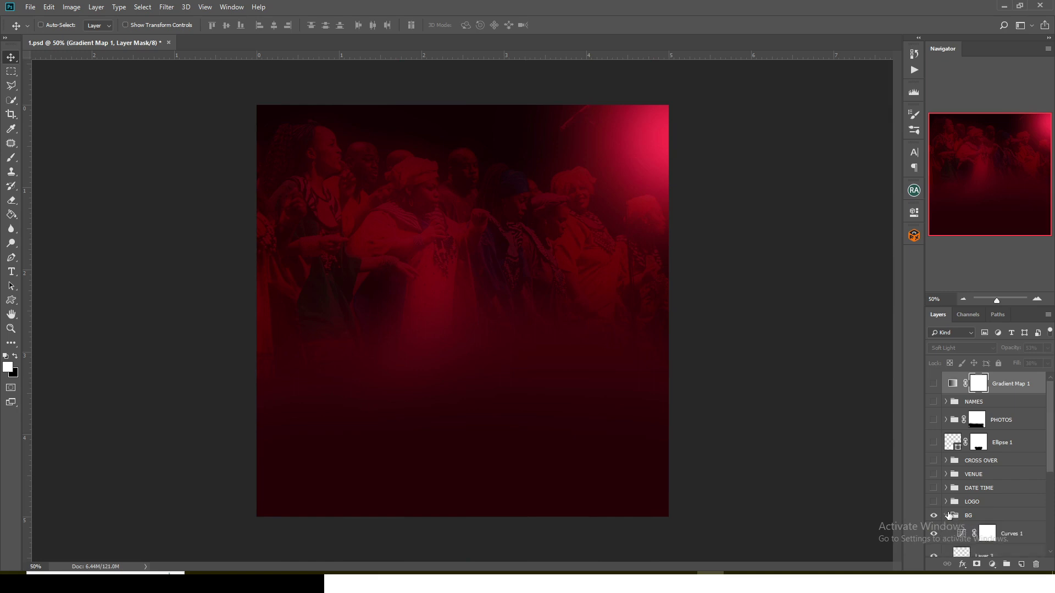
left_click(946, 515)
scroll(949, 512, "down", 1)
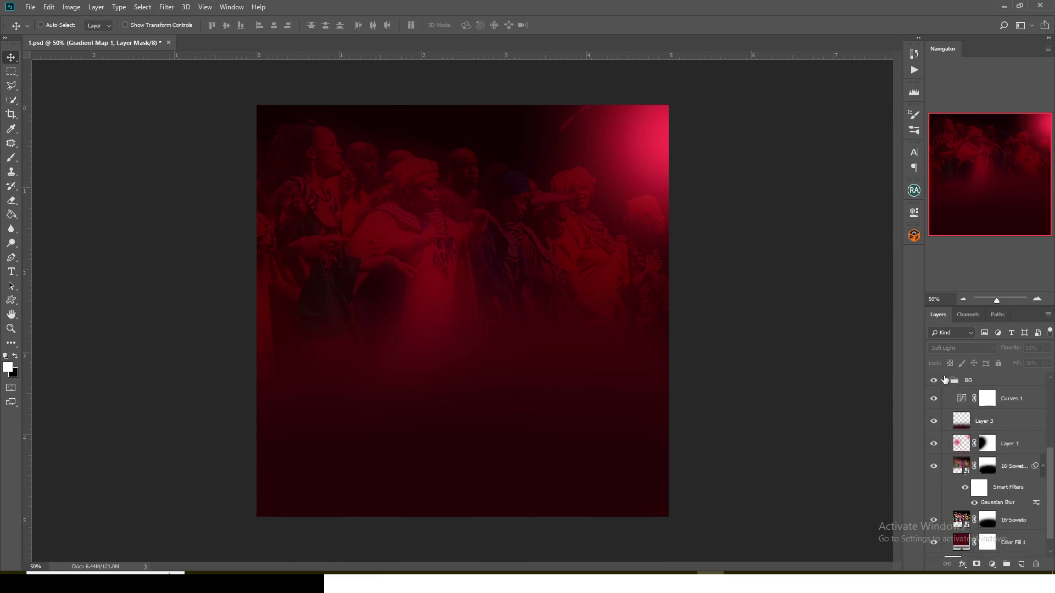
left_click(945, 380)
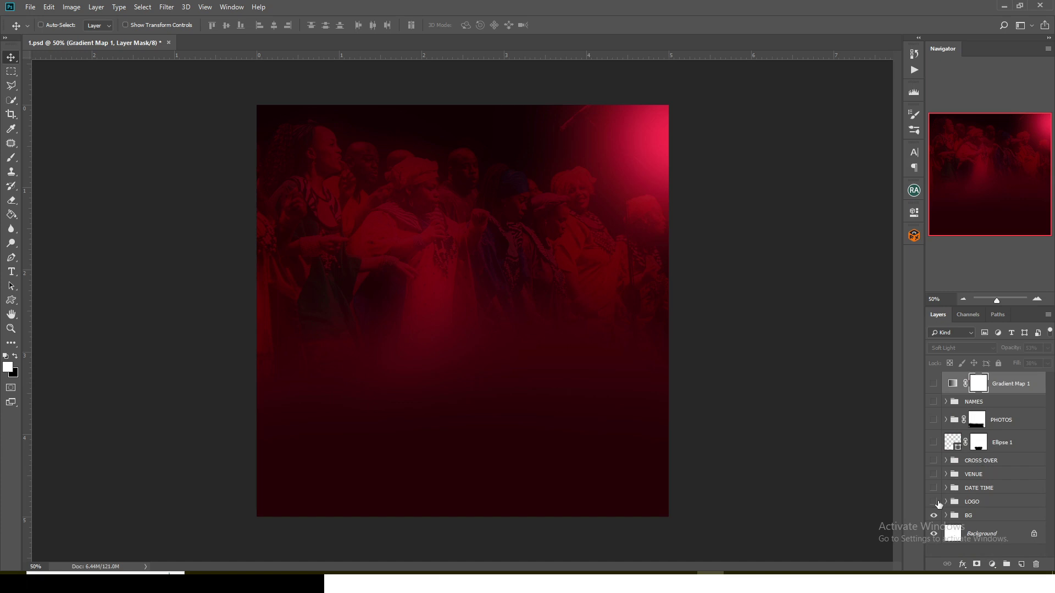
Re-show each layer from the logo up to Gradient Map 1, then close 1.psd without saving.
left_click(933, 502)
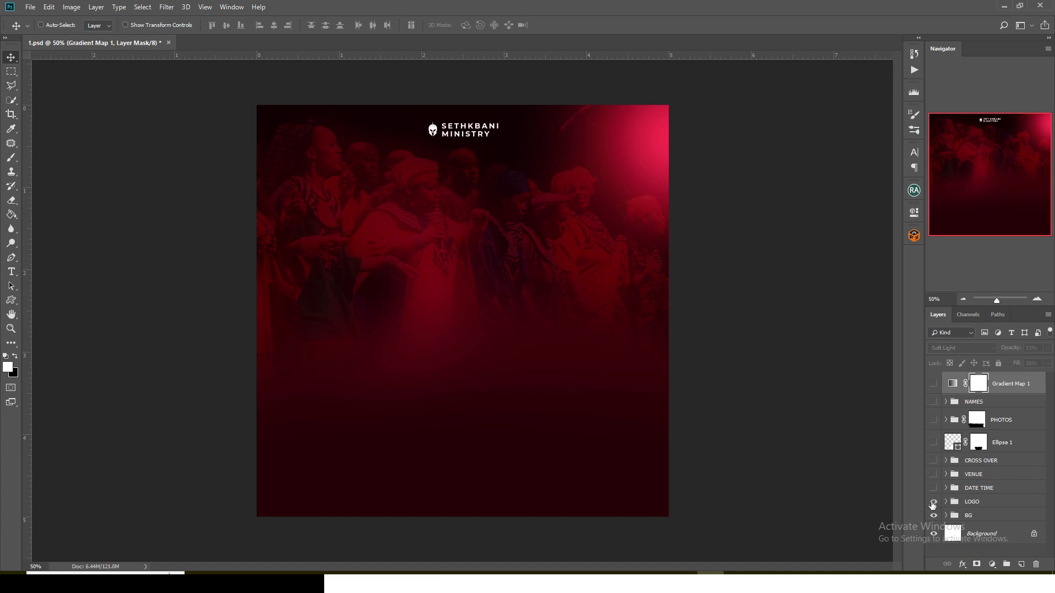
left_click(933, 488)
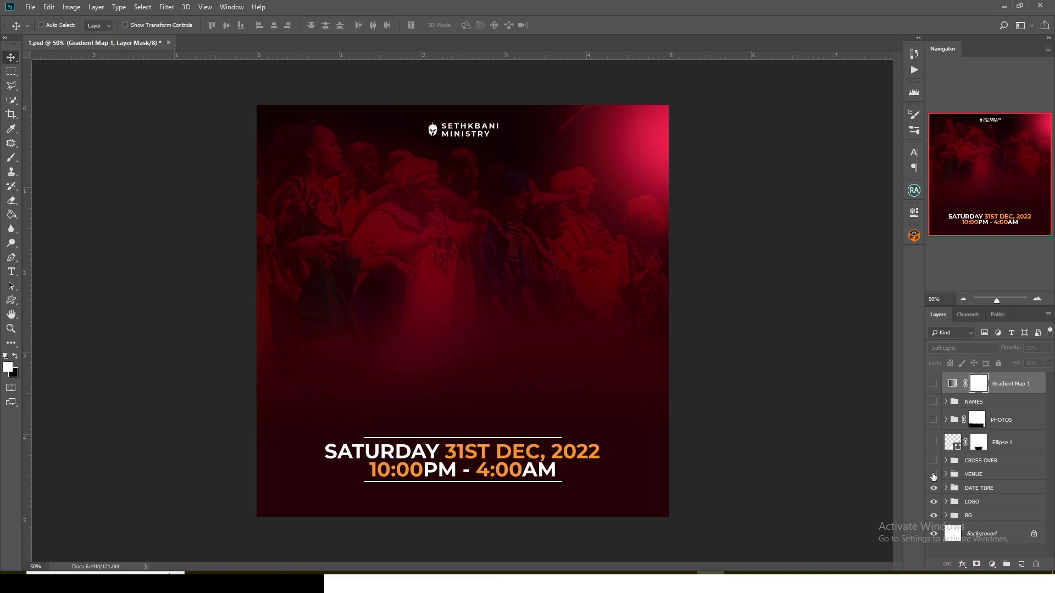
left_click(933, 475)
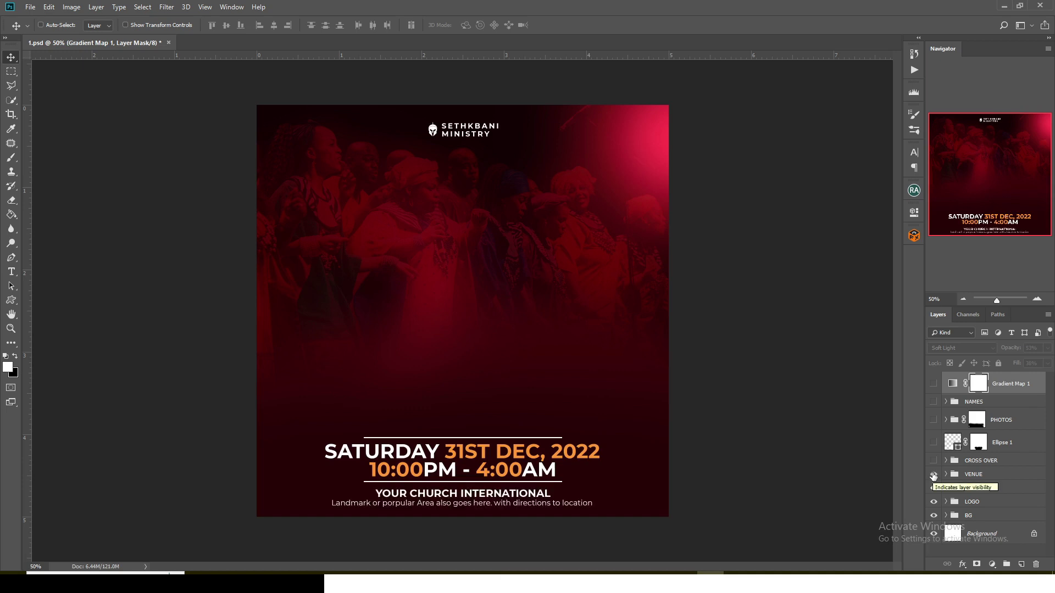
left_click(933, 461)
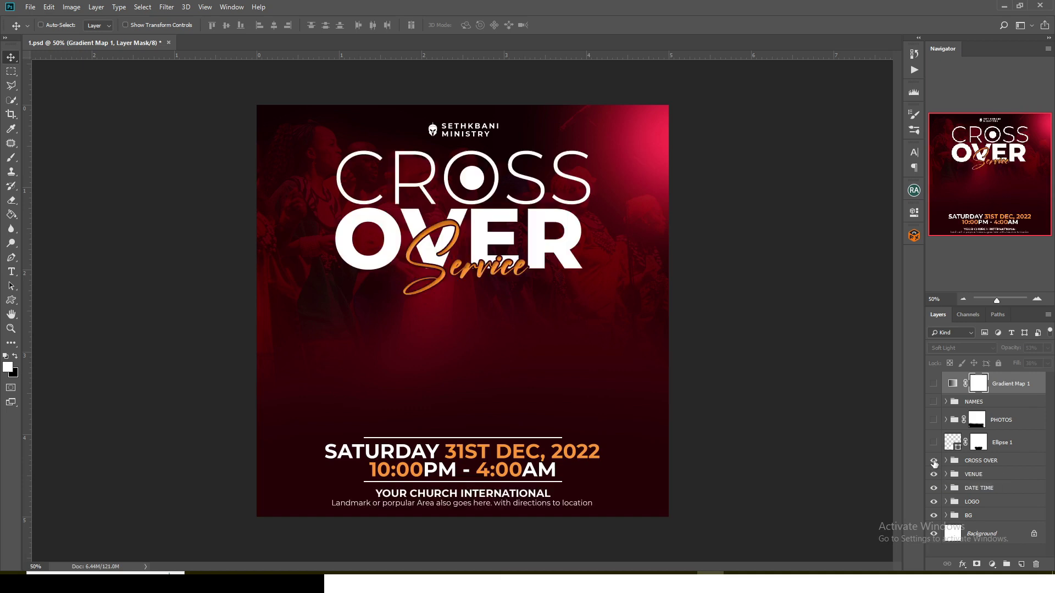
left_click(934, 443)
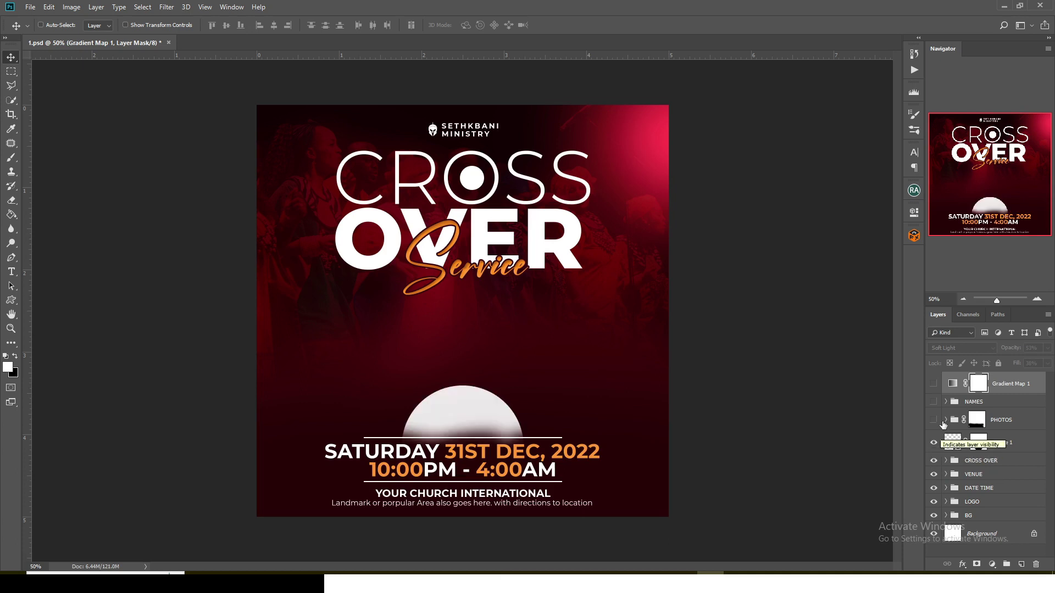
left_click(934, 421)
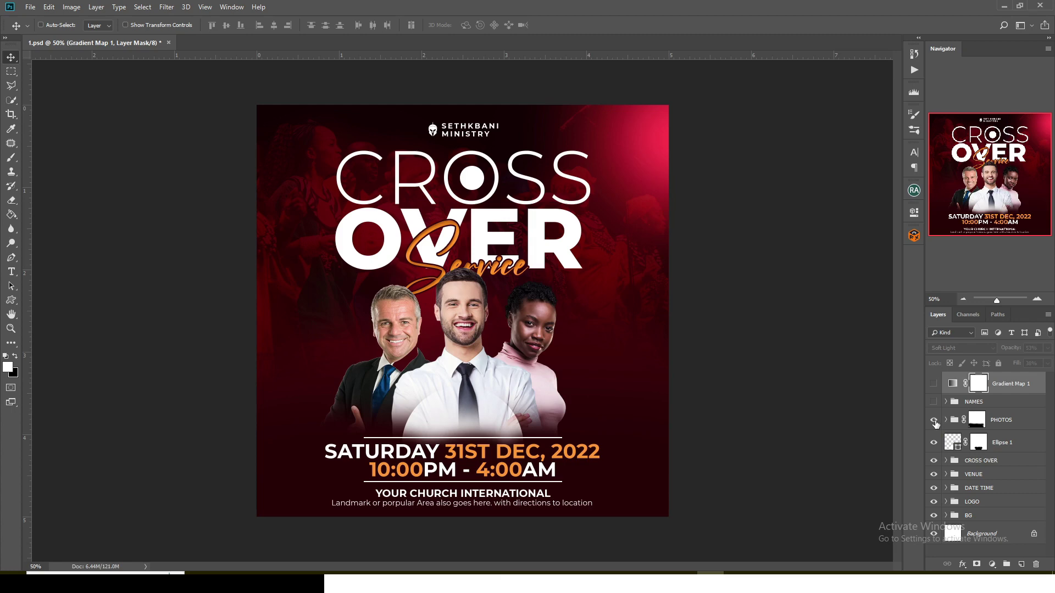
left_click(934, 404)
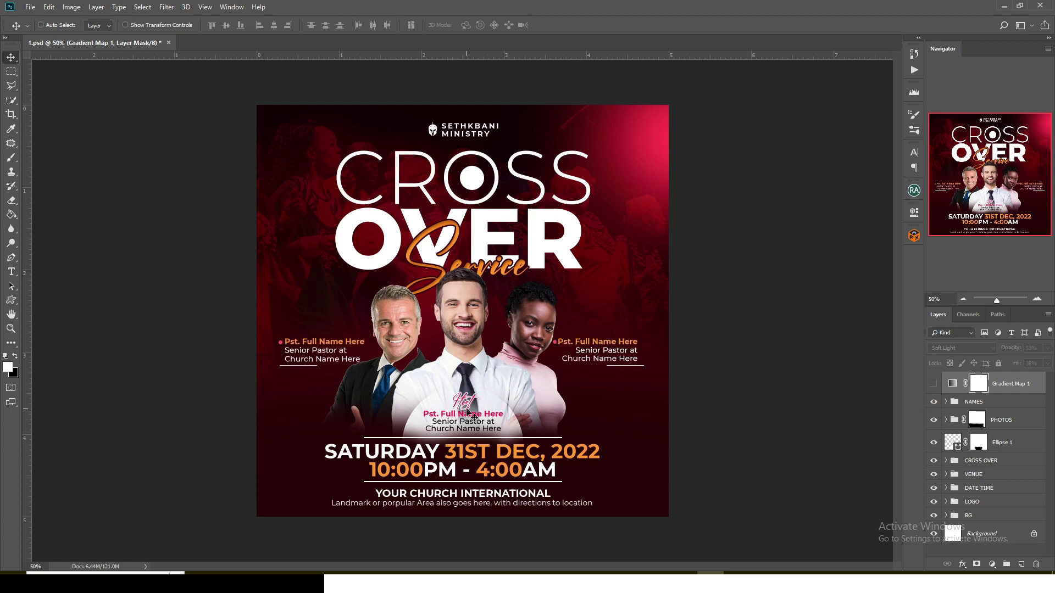
left_click(934, 384)
left_click(934, 385)
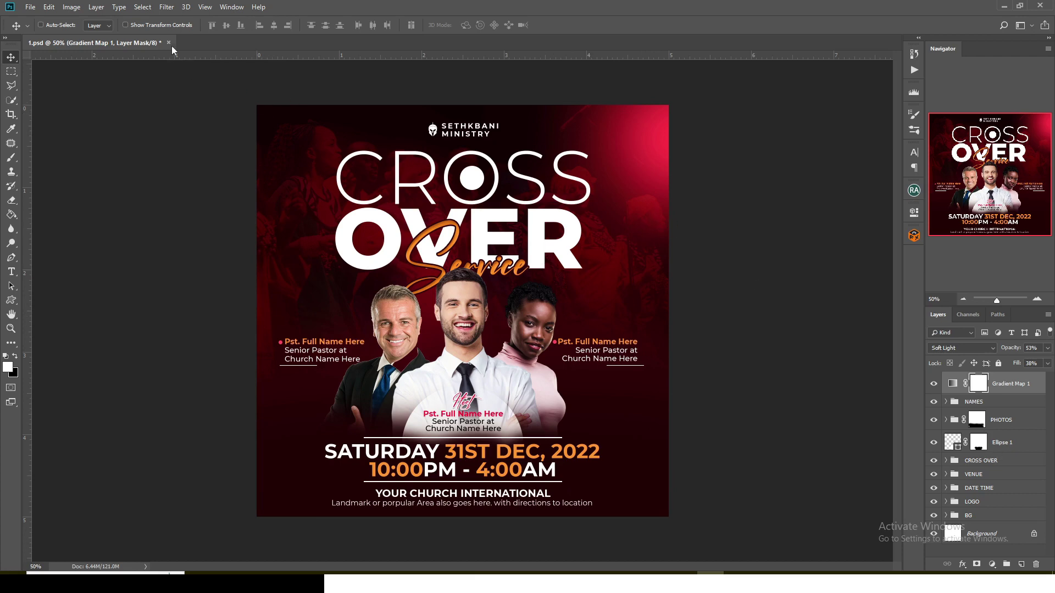
left_click(169, 43)
left_click(522, 217)
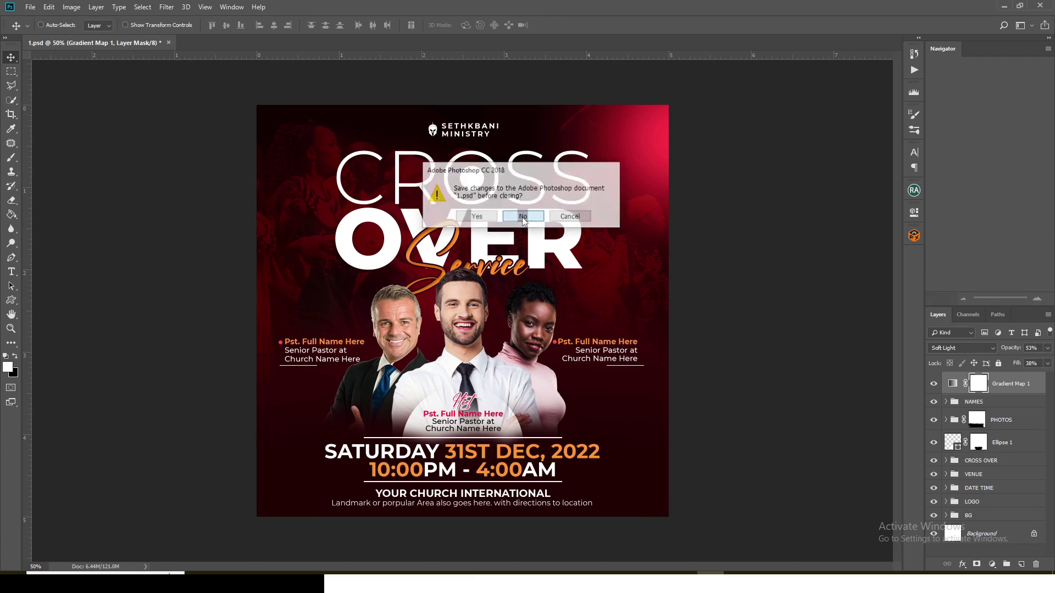
Back in File Explorer, go up to PART 14, open folder 2 and select 2.psd.
key("alt+Tab")
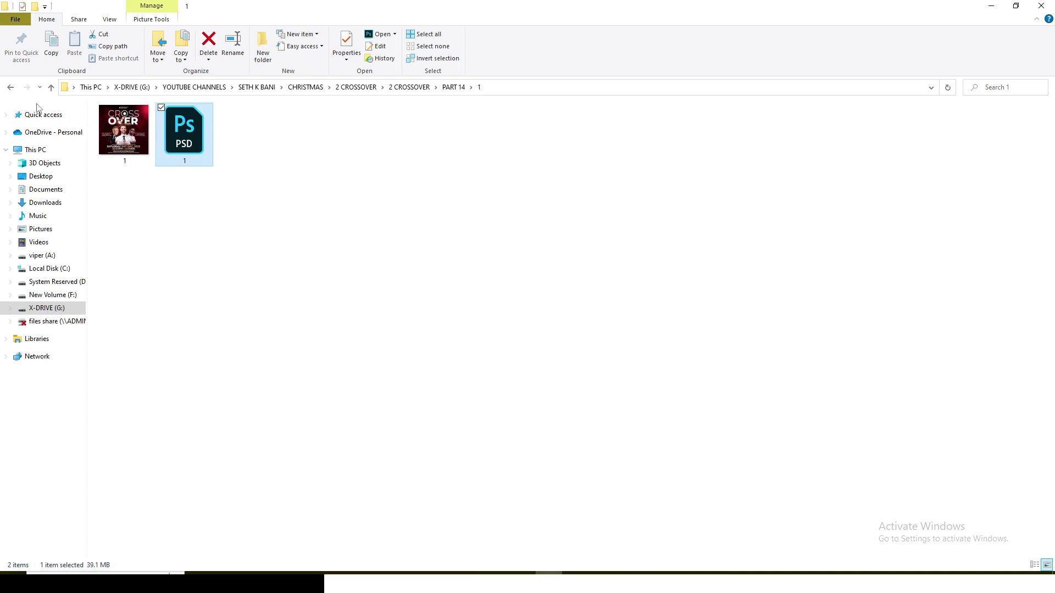
left_click(11, 88)
double_click(175, 141)
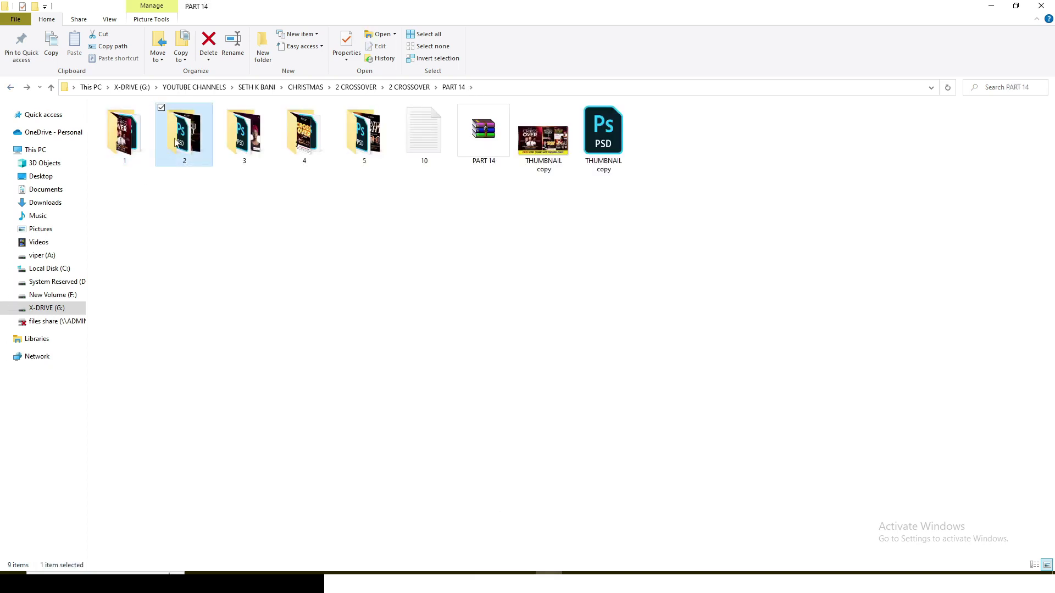
left_click(177, 137)
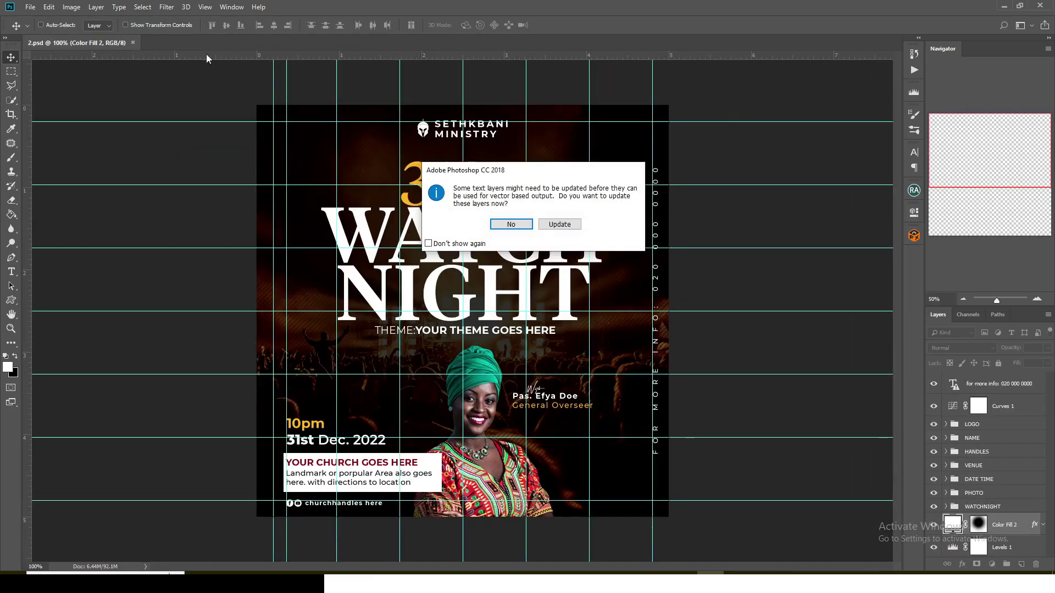
Update the text layers, hide guides, group the background layers into a group named BG, and save.
left_click(558, 223)
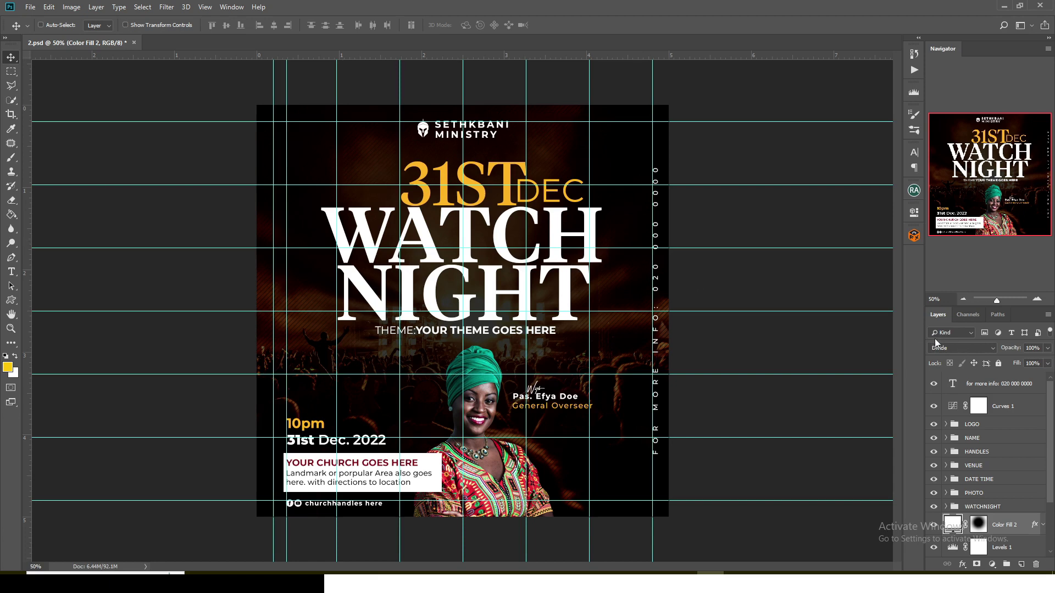
key("ctrl+semicolon")
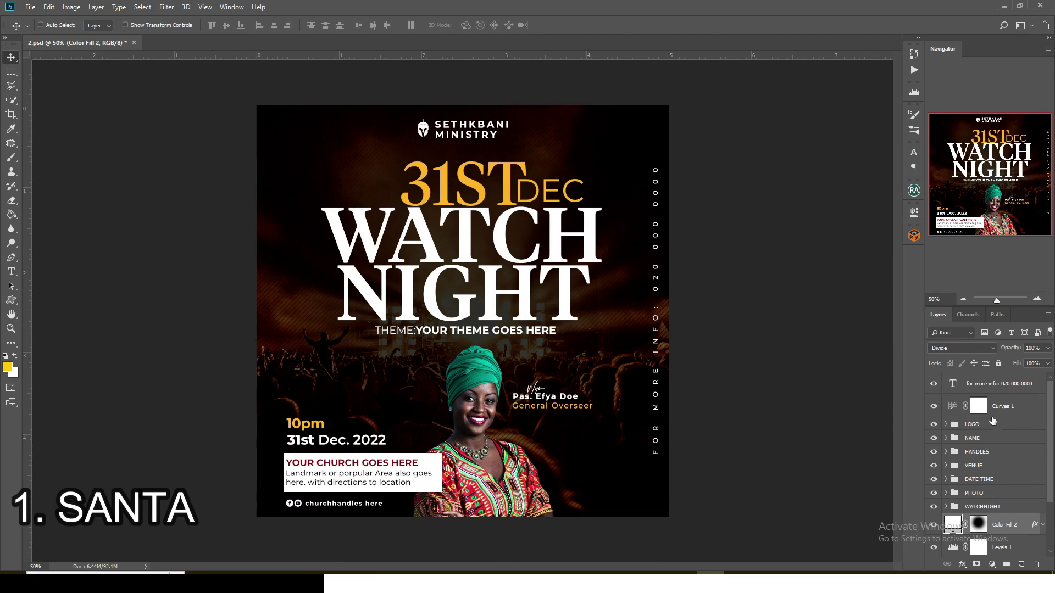
scroll(982, 431, "down", 3)
scroll(983, 432, "up", 1)
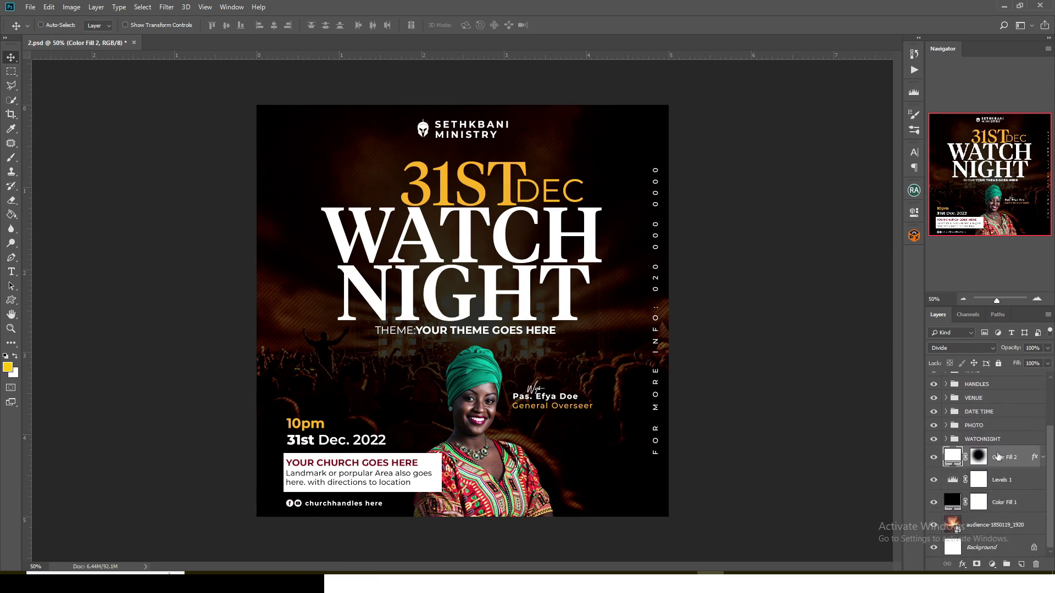
left_click(1004, 528, "shift")
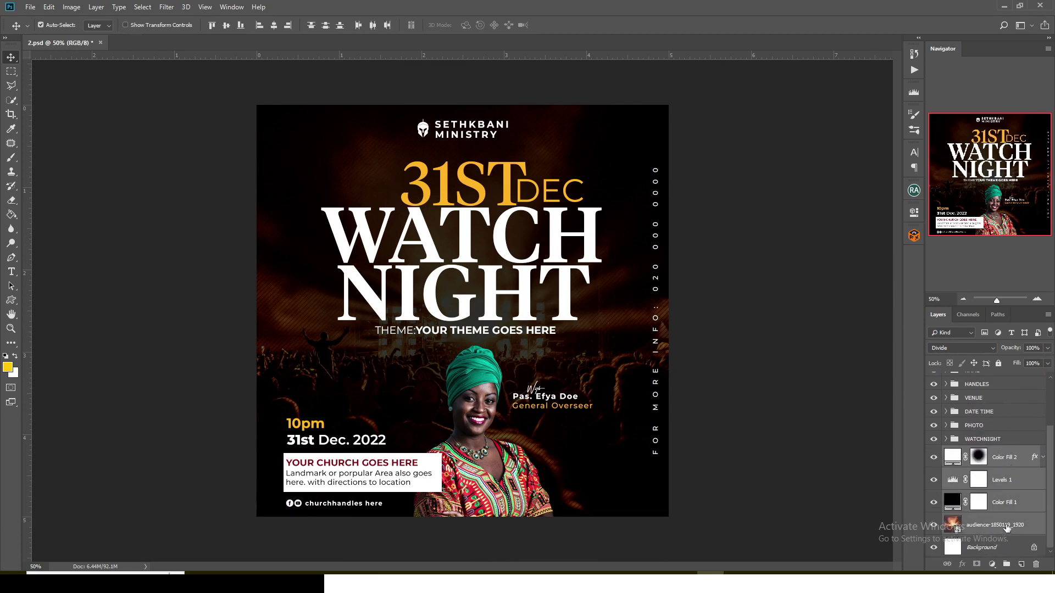
key("ctrl+g")
double_click(972, 520)
type("BG")
key("Return")
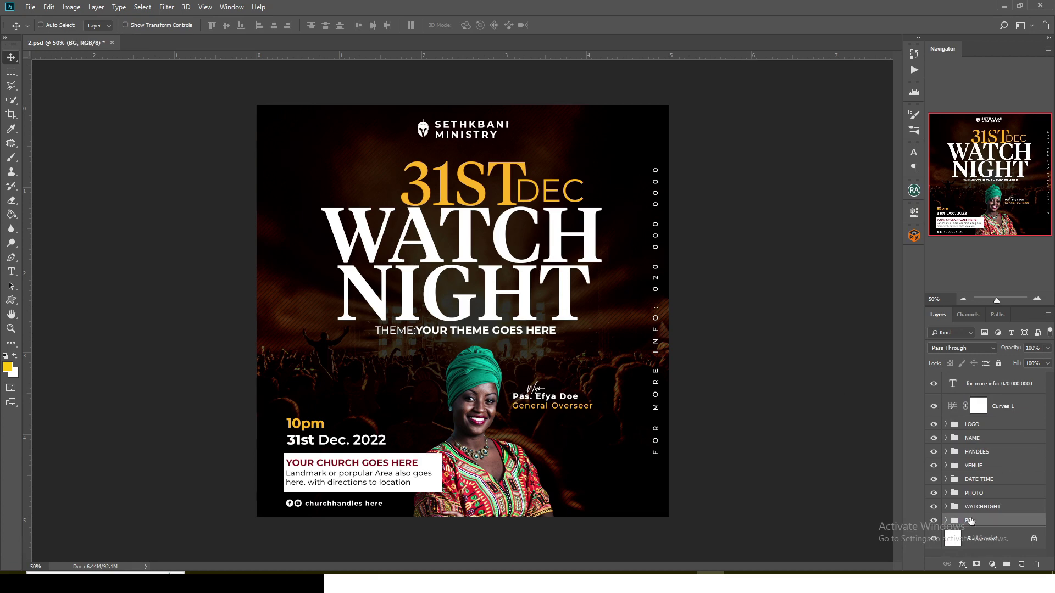
key("ctrl+s")
Hide every layer above BG, then re-show and expand the WATCHNIGHT title group.
left_click_drag(934, 384, 935, 510)
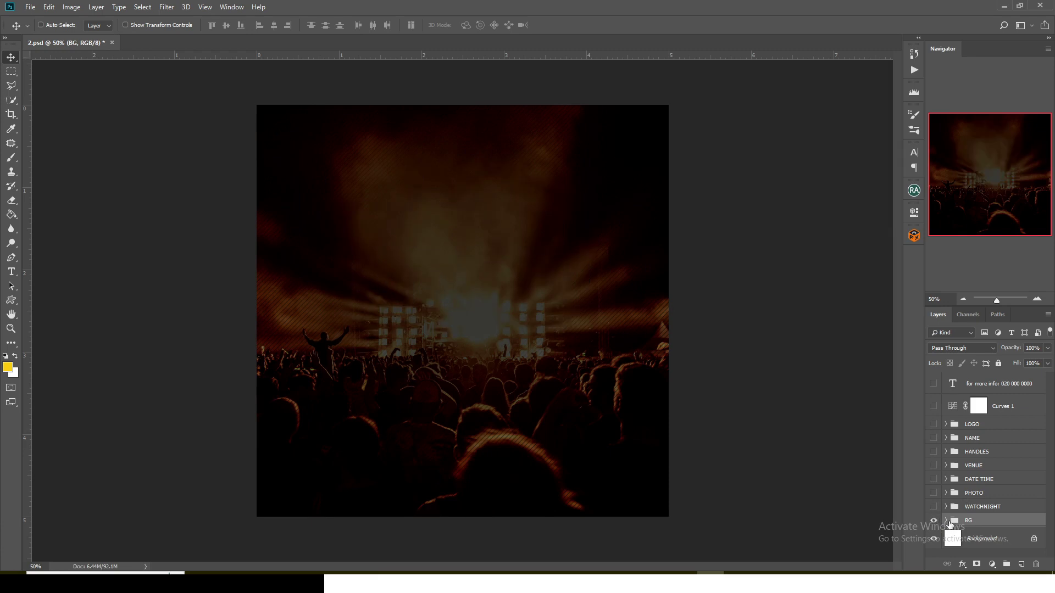
left_click(946, 522)
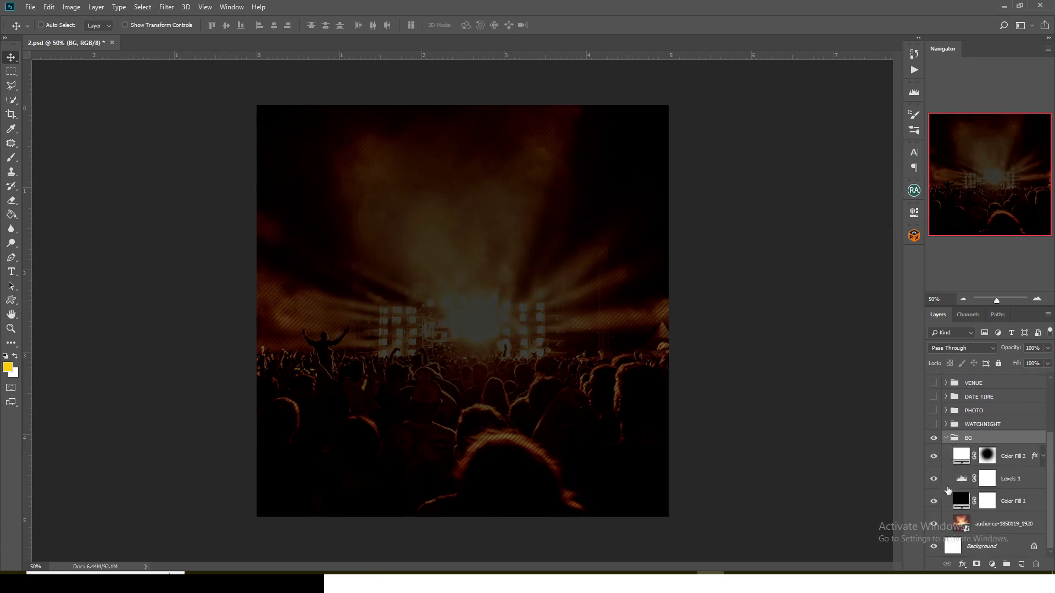
left_click(946, 437)
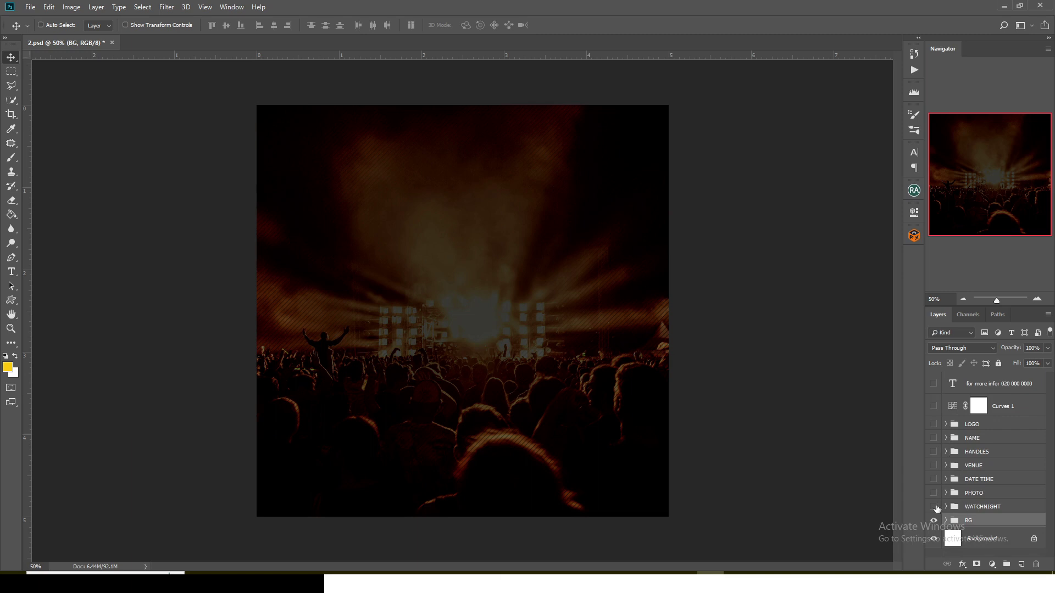
left_click(934, 507)
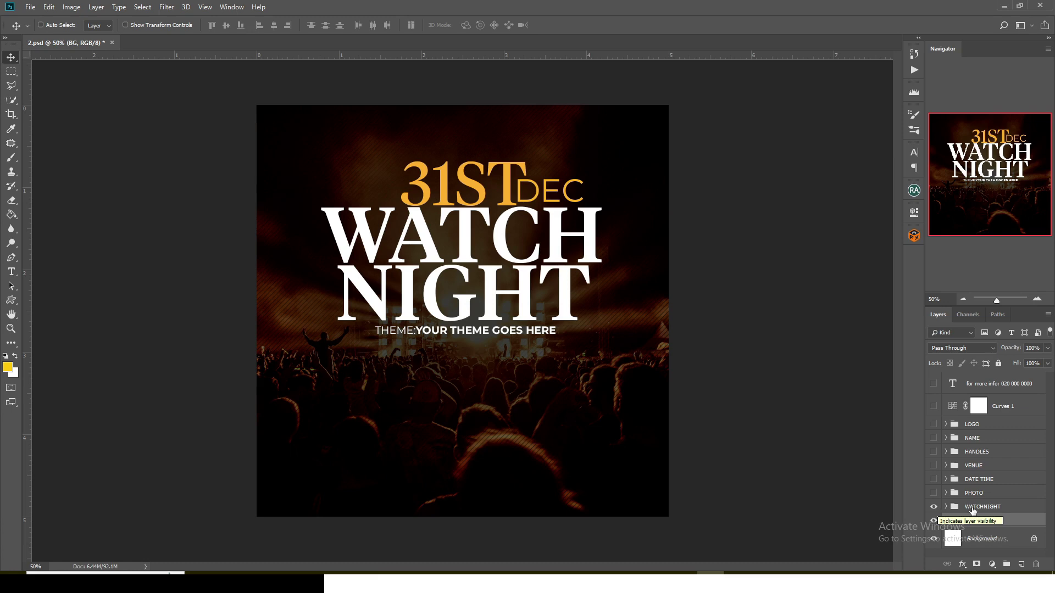
left_click(946, 506)
Recolour the THEME: label to orange #fdaf28 sampled from 31ST DEC, and commit the edit.
double_click(962, 547)
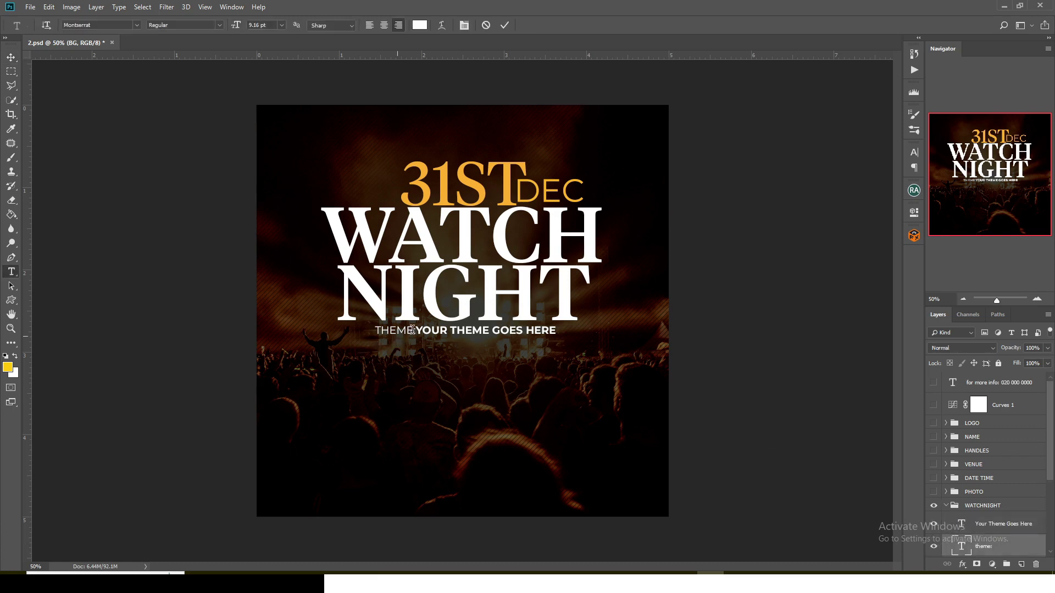
left_click(913, 153)
left_click(880, 218)
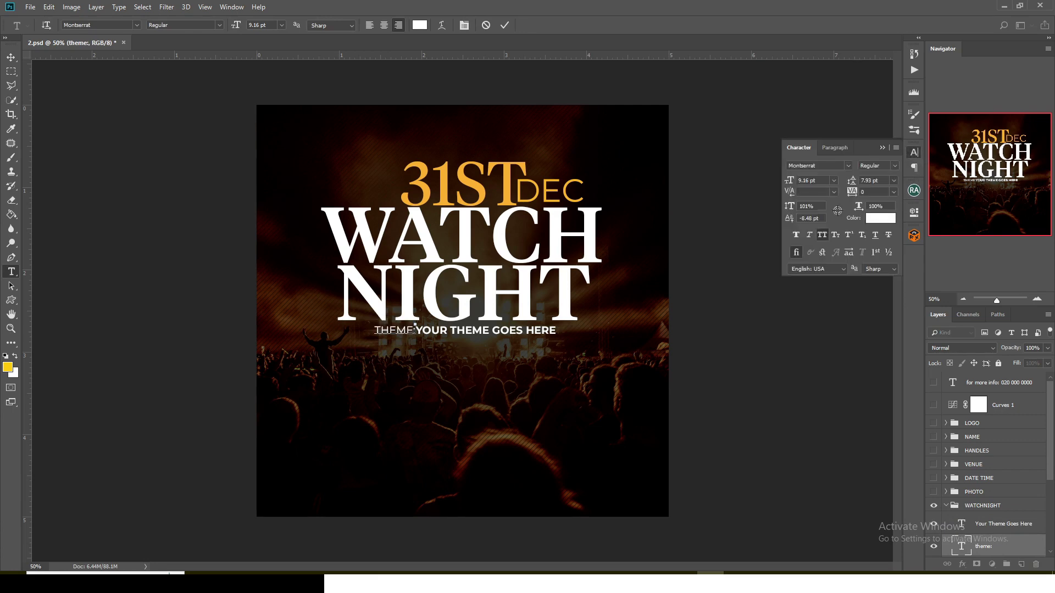
left_click(508, 175)
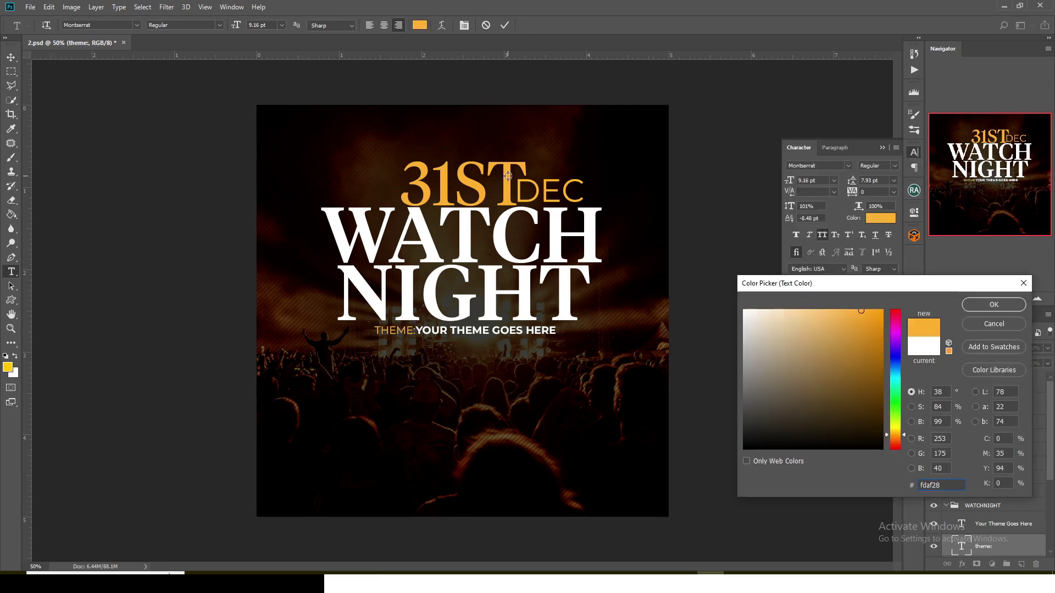
left_click(1021, 305)
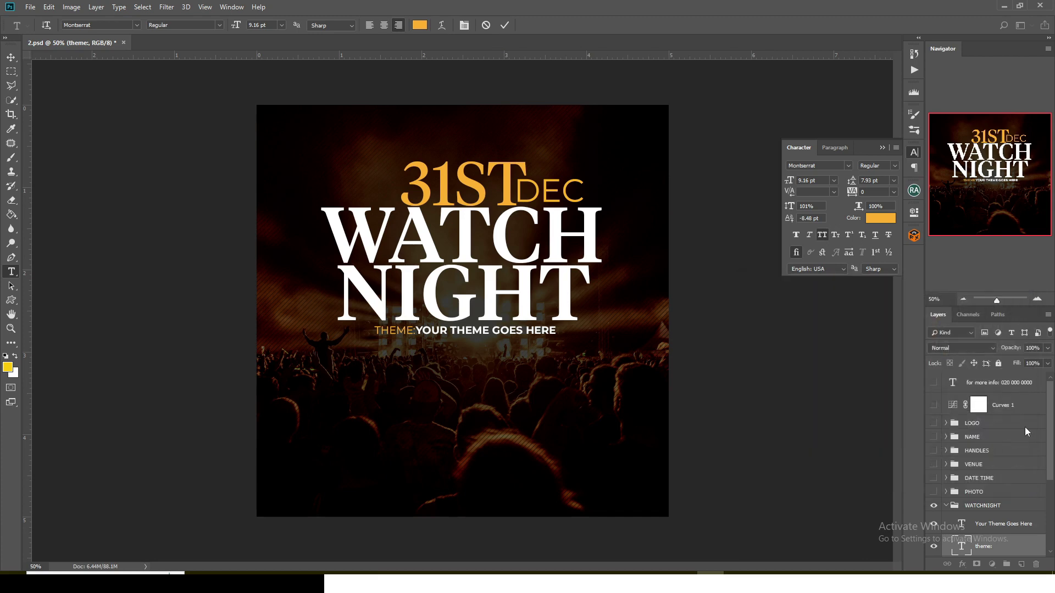
key("ctrl+Return")
key("v")
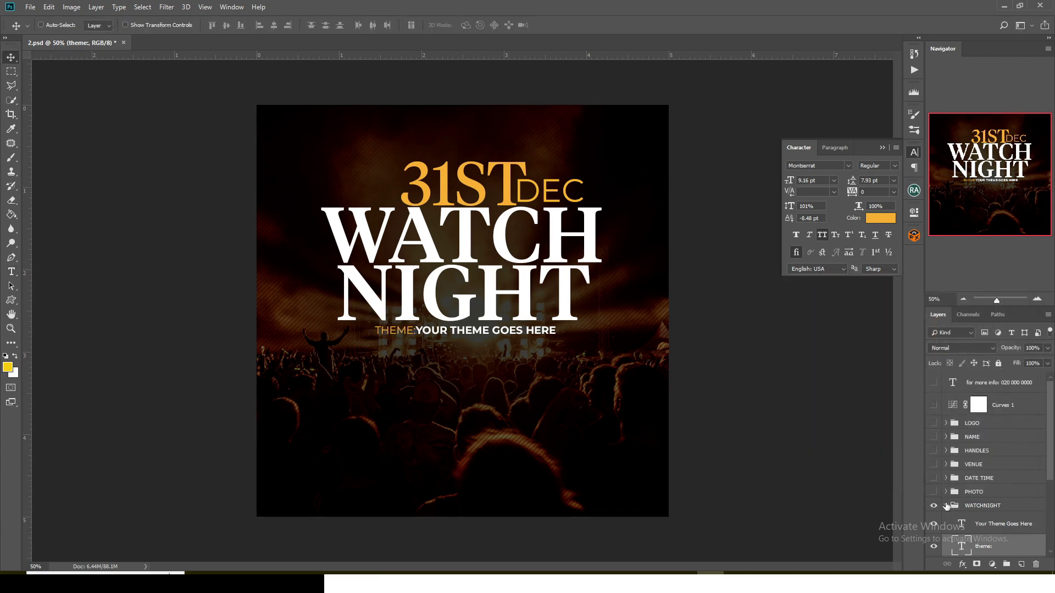
left_click(949, 506)
Turn PHOTO, DATE TIME, VENUE, HANDLES, LOGO, Curves 1 and the contact text back on.
left_click(946, 506)
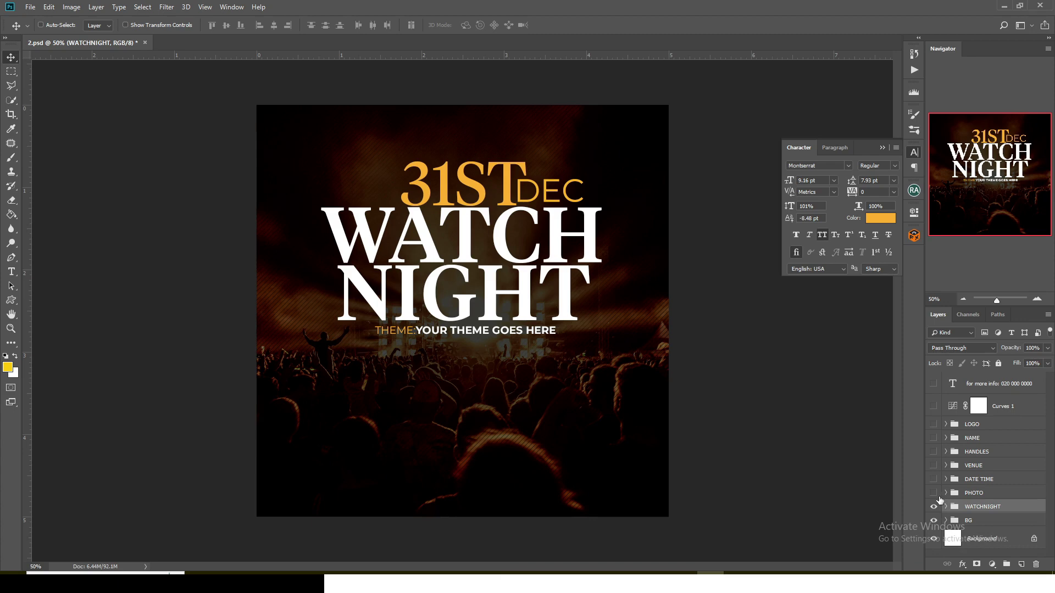
left_click(933, 493)
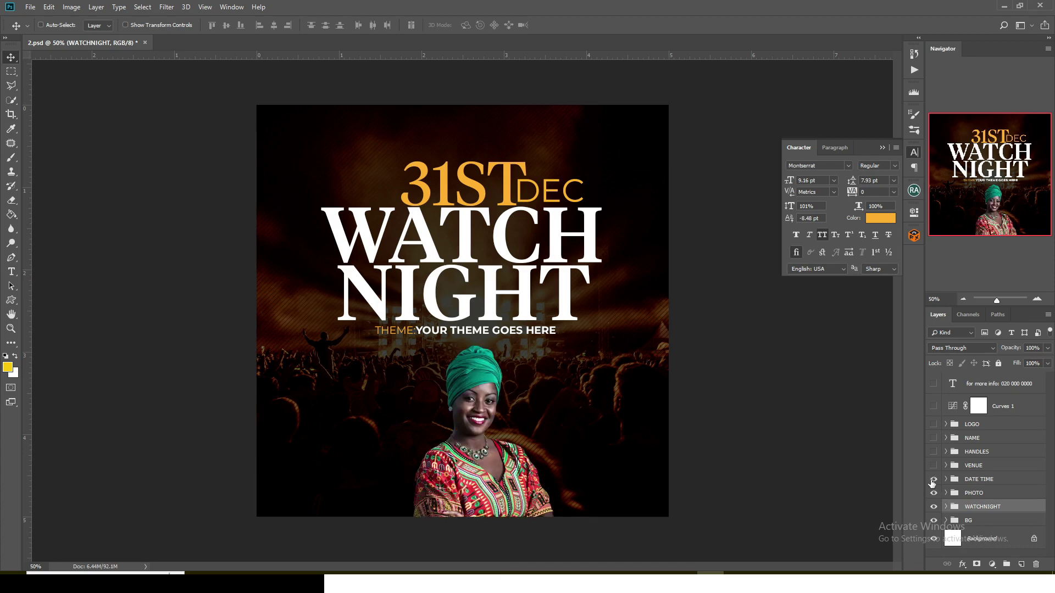
left_click(933, 480)
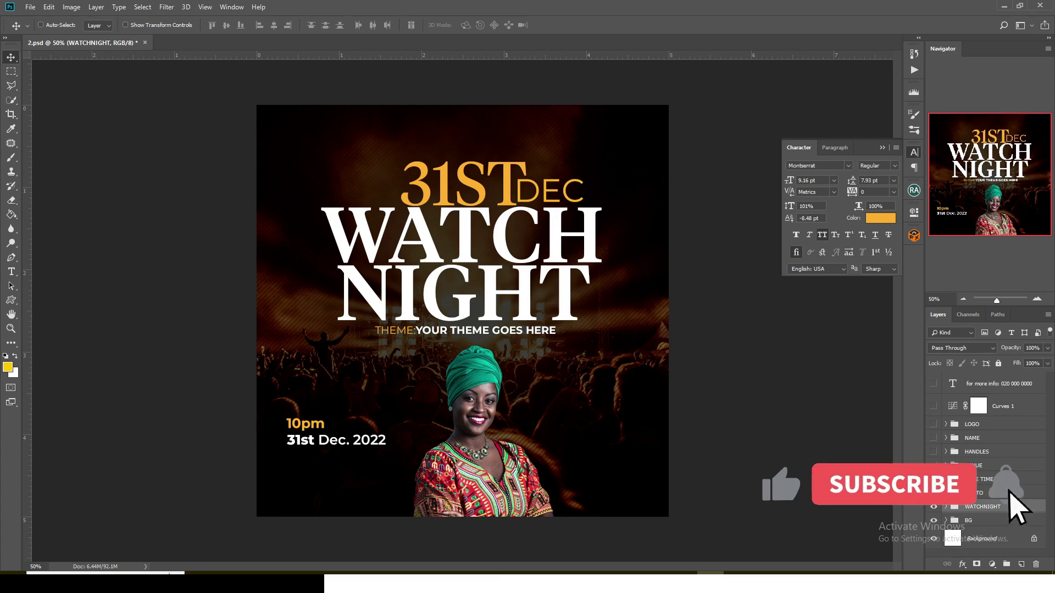
left_click(933, 466)
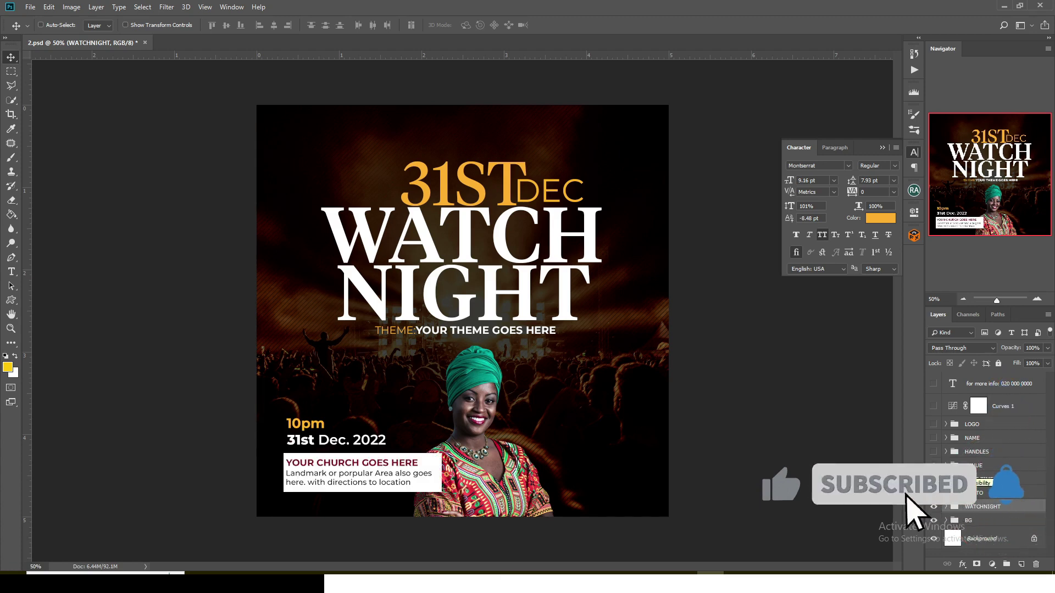
left_click(934, 452)
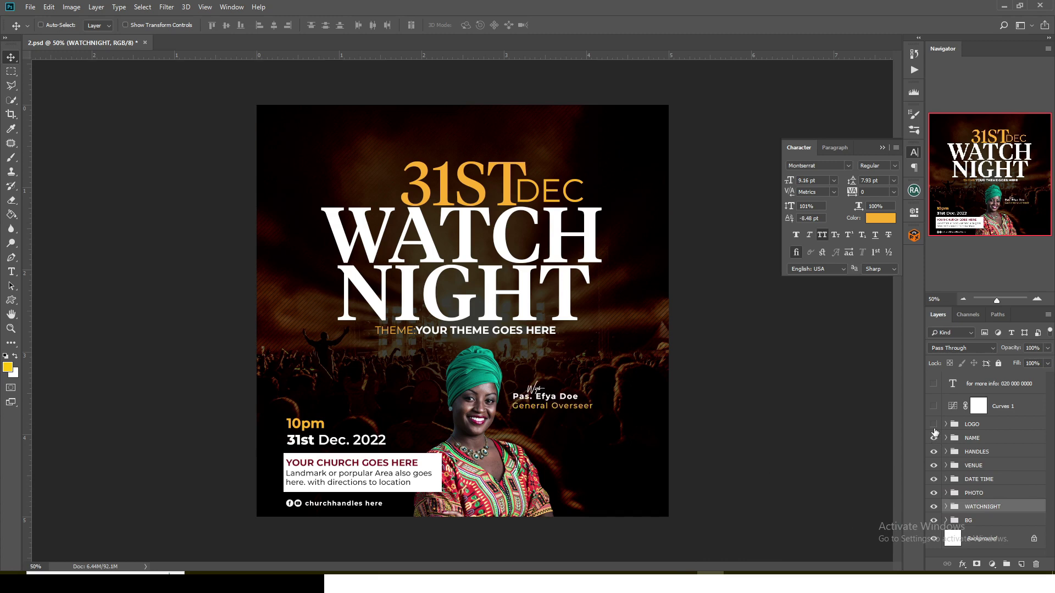
left_click(933, 425)
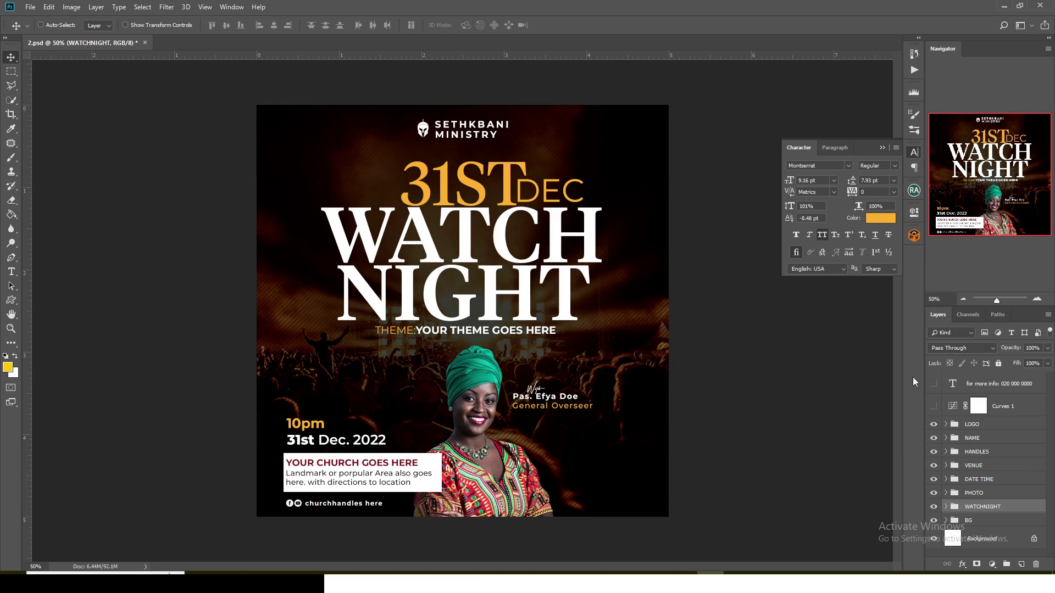
left_click(934, 406)
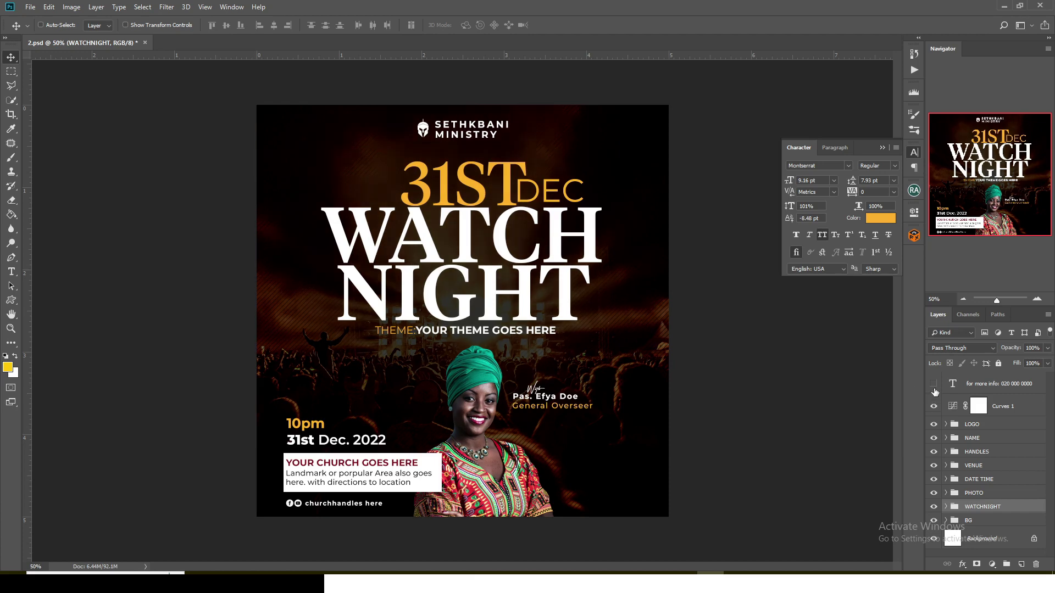
left_click(934, 388)
Save 2.psd with Ctrl+S and close its document.
key("ctrl")
key("ctrl+s")
left_click(140, 42)
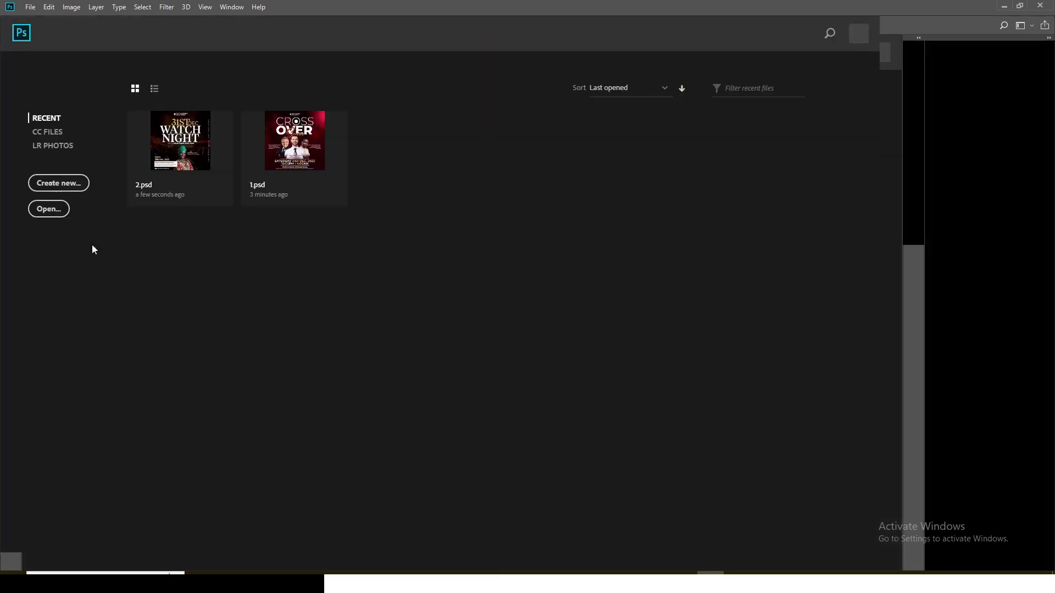
In File Explorer, go up to PART 14, open folder 3 and launch 3.psd.
left_click(549, 573)
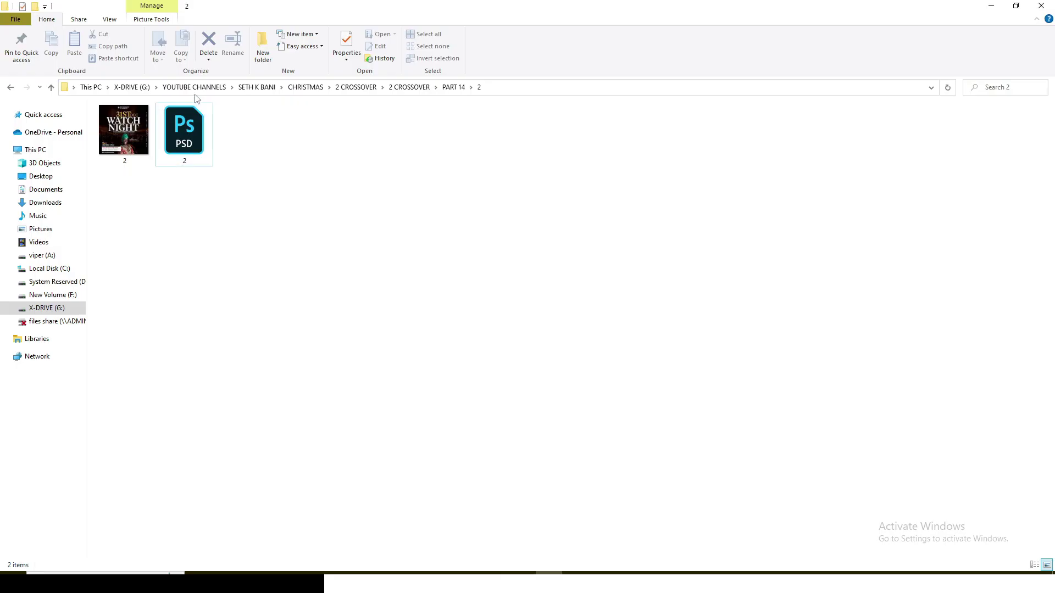
left_click(10, 89)
double_click(240, 146)
left_click(177, 149)
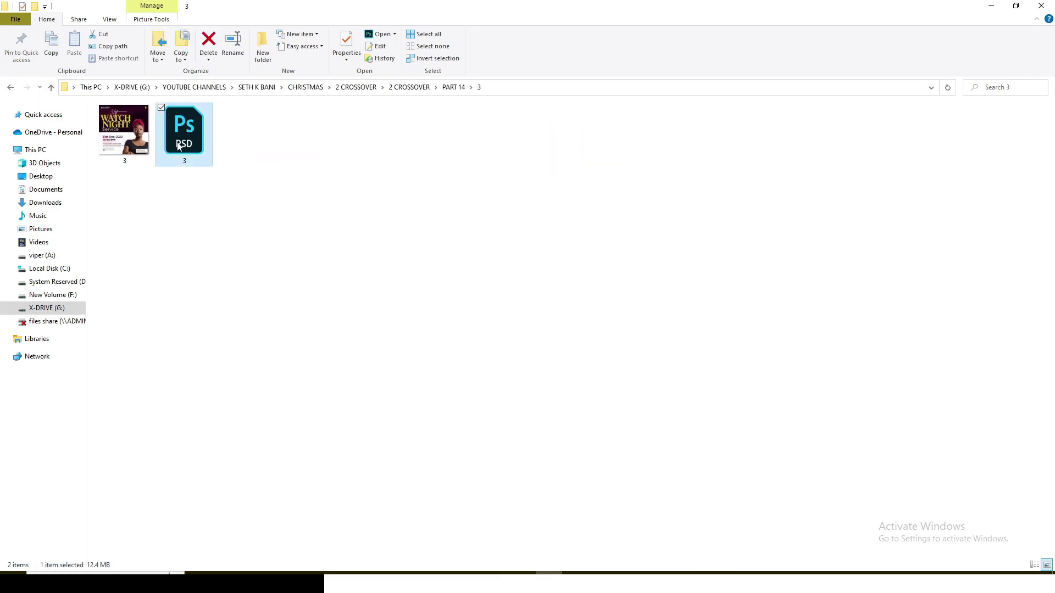
double_click(177, 143)
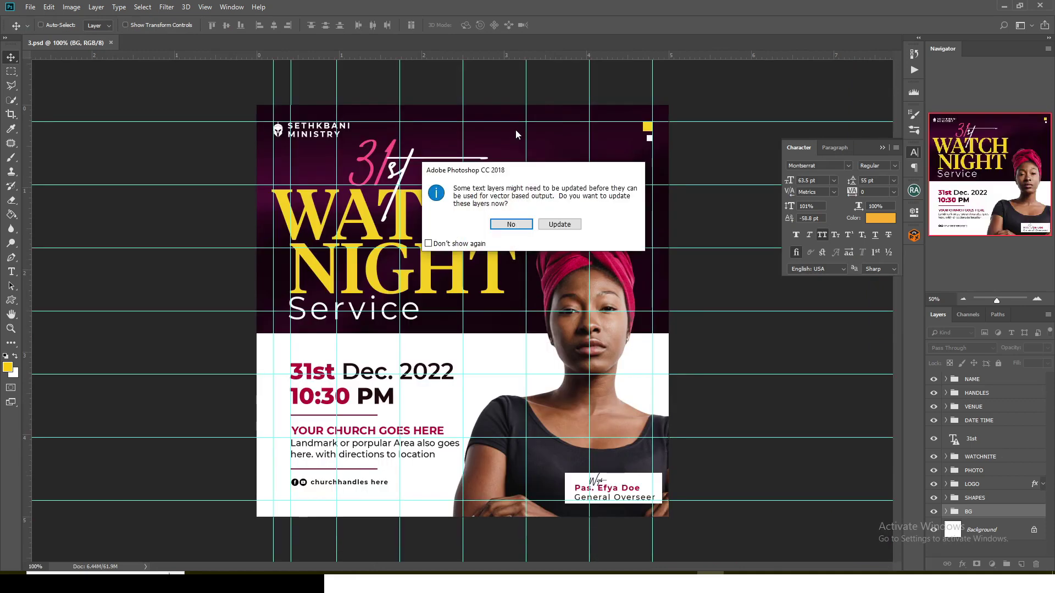
Update text layers, hide guides, collapse Character, and hide HANDLES, VENUE, DATE TIME and 31st.
left_click(555, 225)
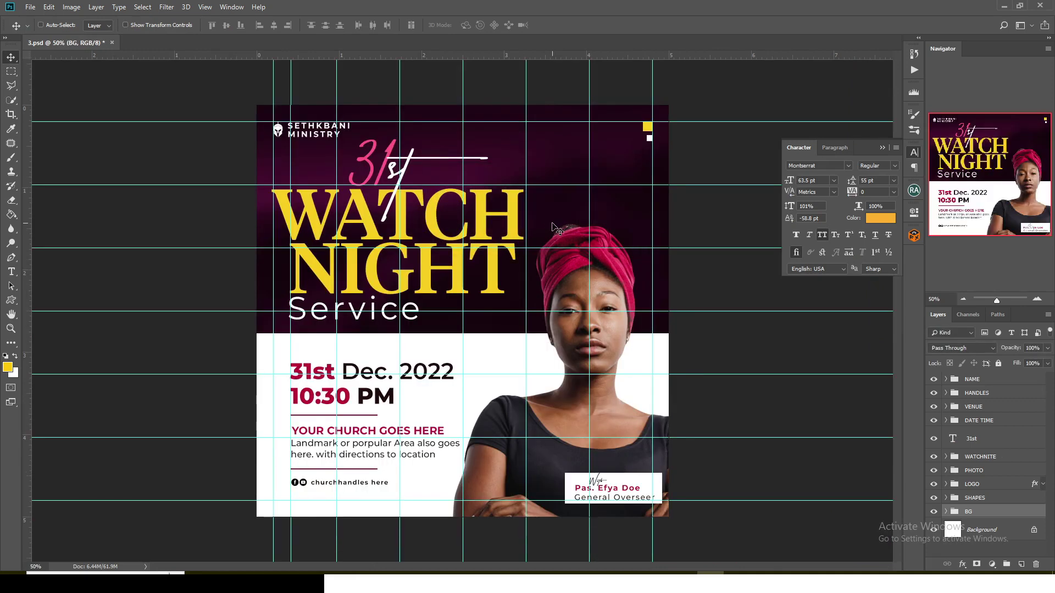
key("ctrl+semicolon")
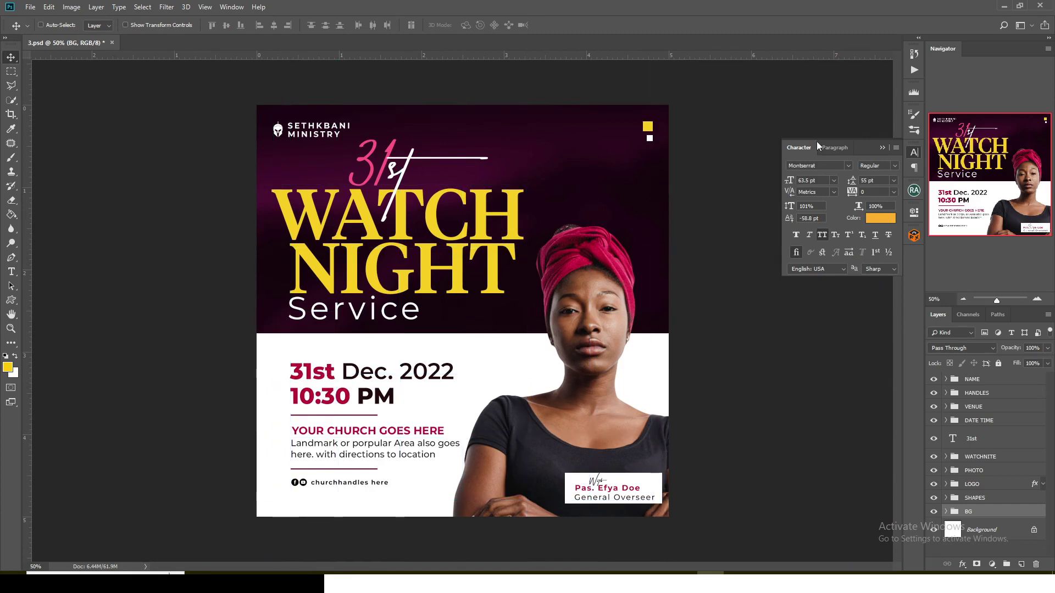
left_click(881, 149)
left_click_drag(934, 386, 936, 515)
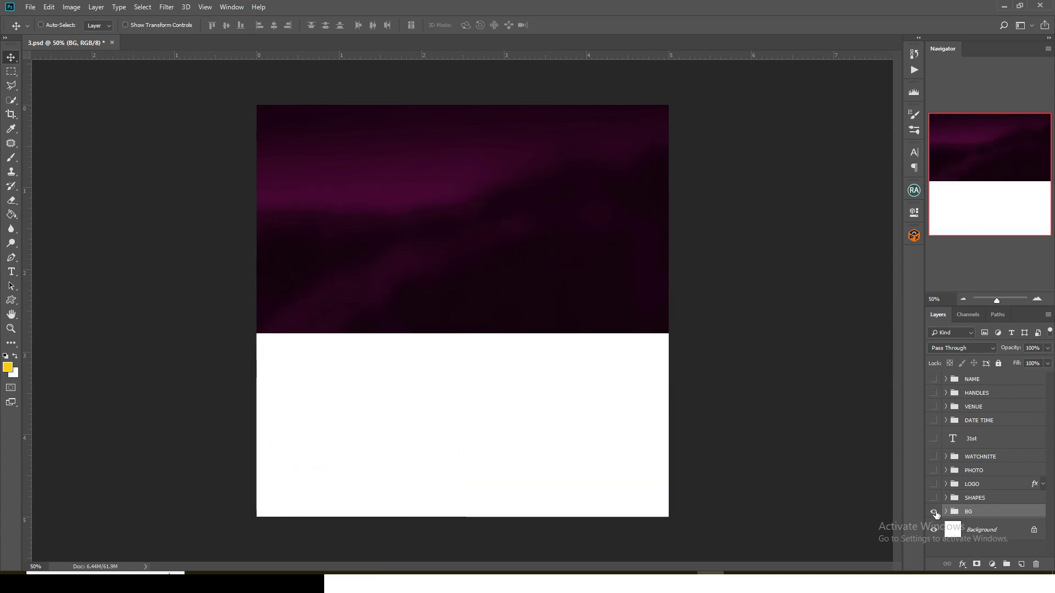
Toggle the BG group's visibility off and back on, then expand it to view its layers.
left_click(934, 512)
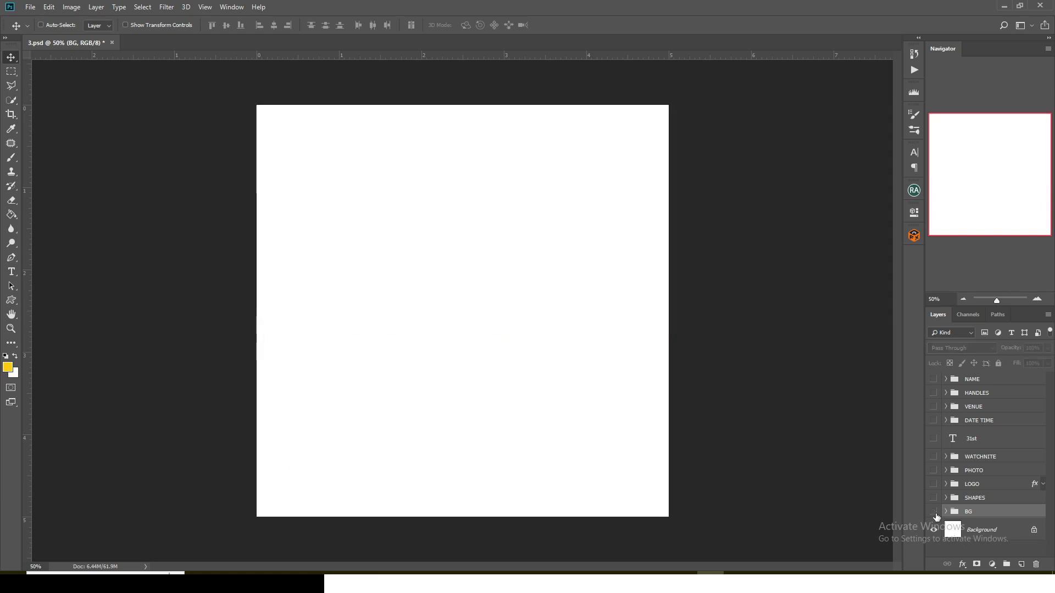
left_click(934, 512)
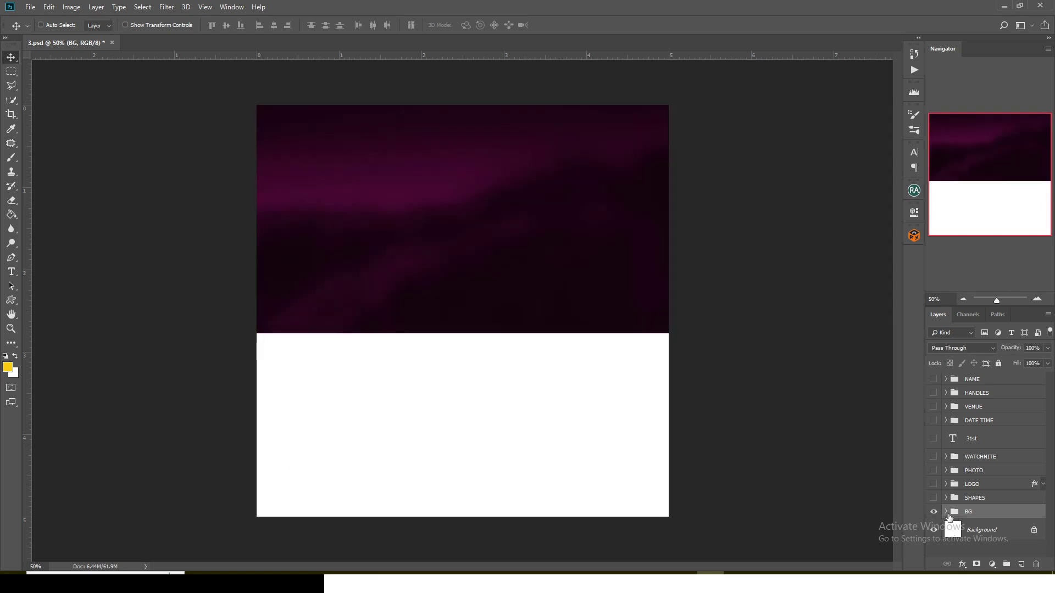
left_click(946, 512)
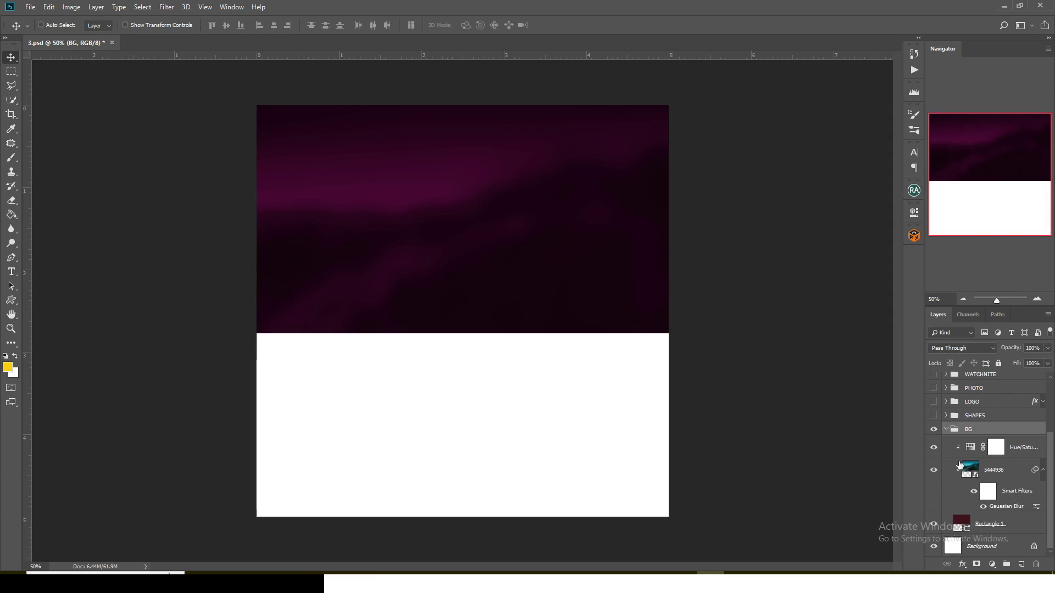
Collapse the 5444936 smart filters and the BG group, then show the SHAPES group.
left_click(1043, 472)
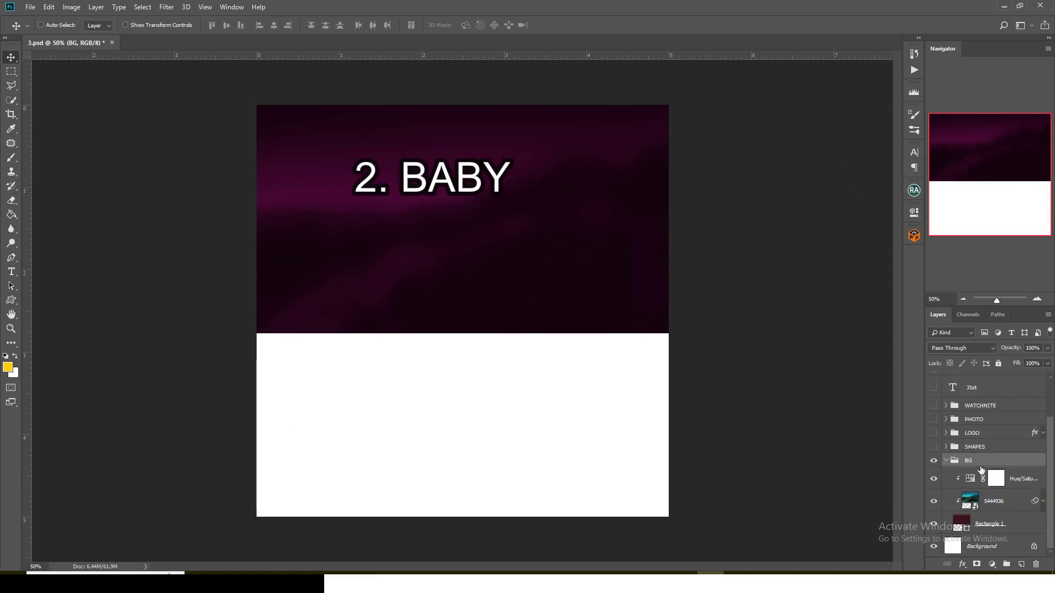
left_click(945, 460)
left_click(934, 499)
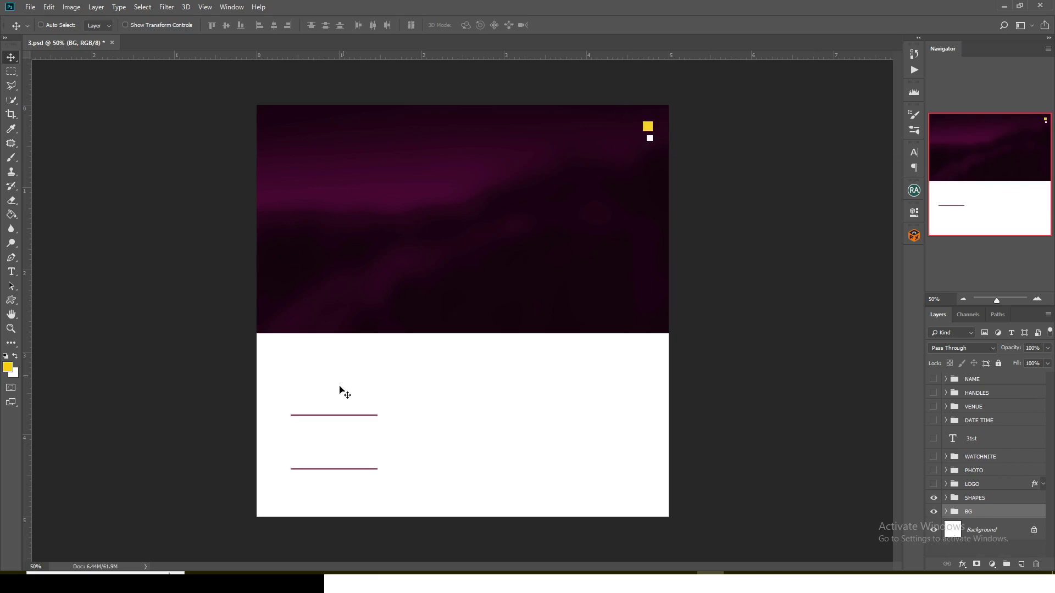
Turn on LOGO, PHOTO, WATCHNITE, 31st, DATE TIME, VENUE, HANDLES and NAME in turn.
left_click(933, 484)
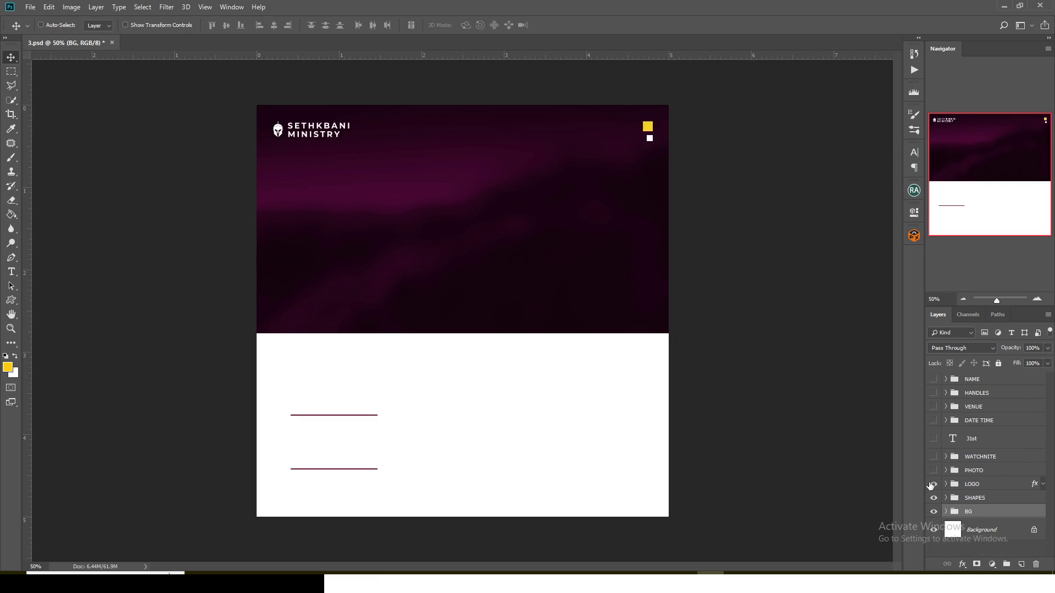
left_click(933, 471)
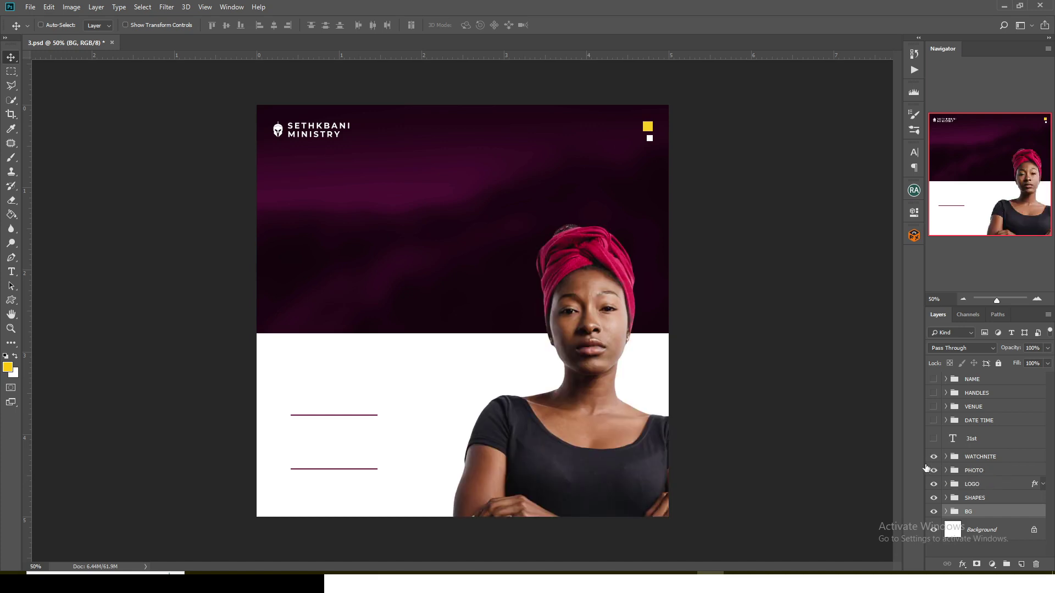
left_click(932, 457)
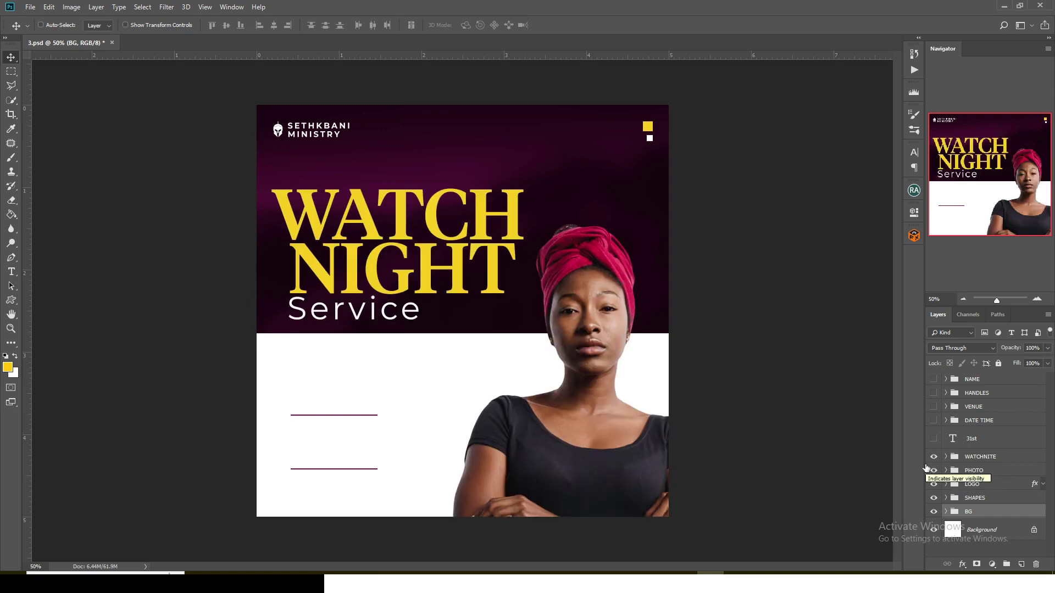
left_click(933, 440)
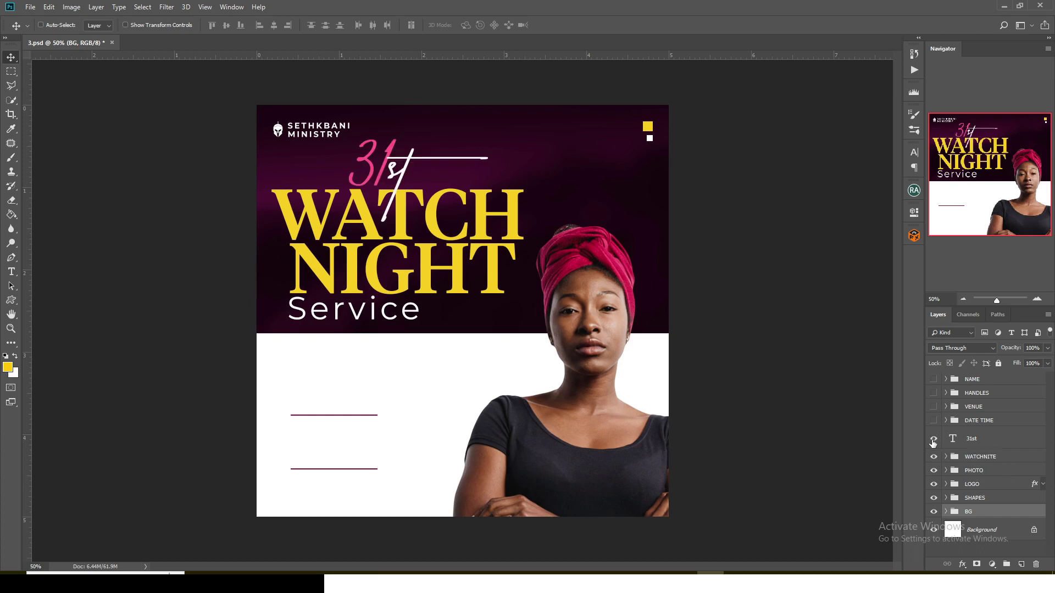
left_click(934, 421)
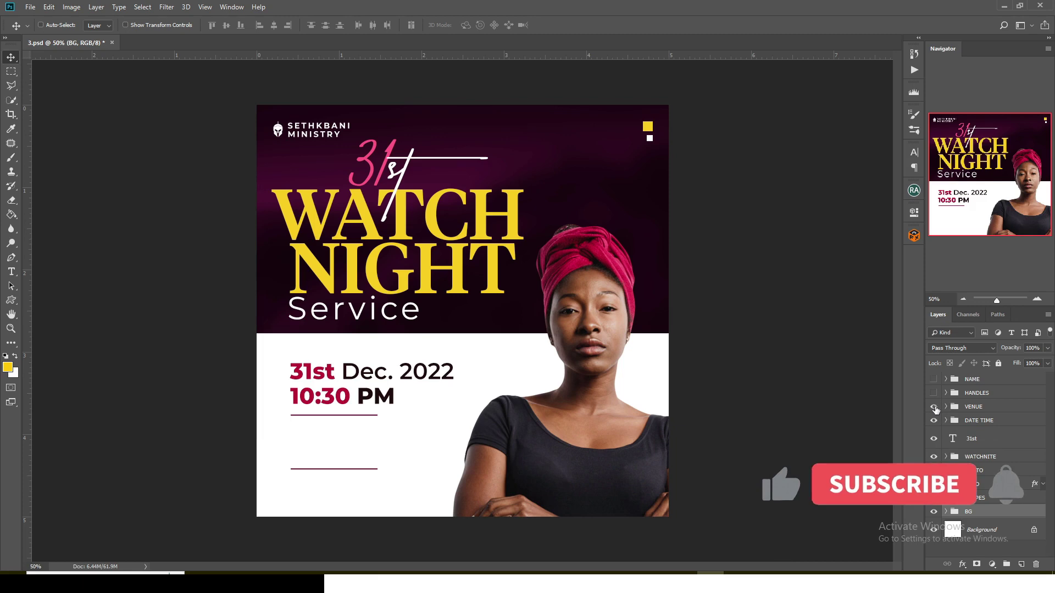
left_click(934, 408)
left_click(933, 393)
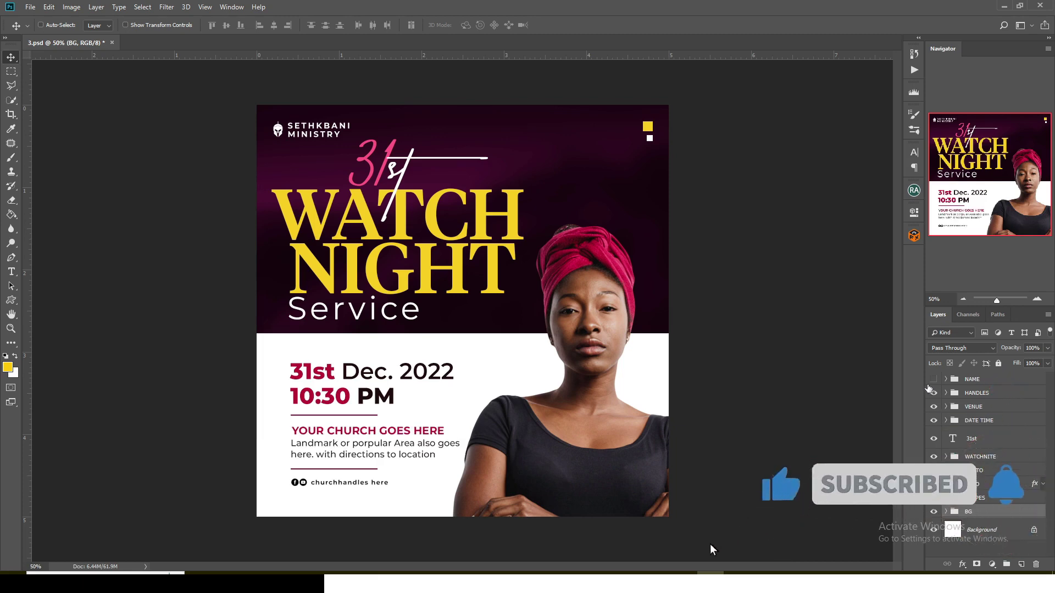
left_click(933, 380)
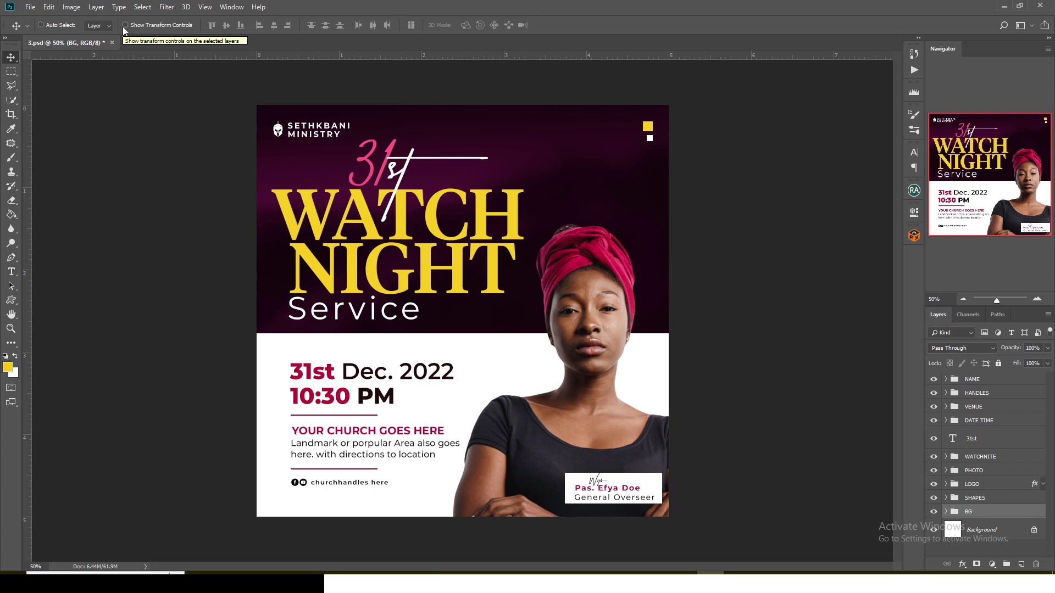
Close 3.psd without saving and open 4.psd from folder 4 in PART 14.
left_click(112, 43)
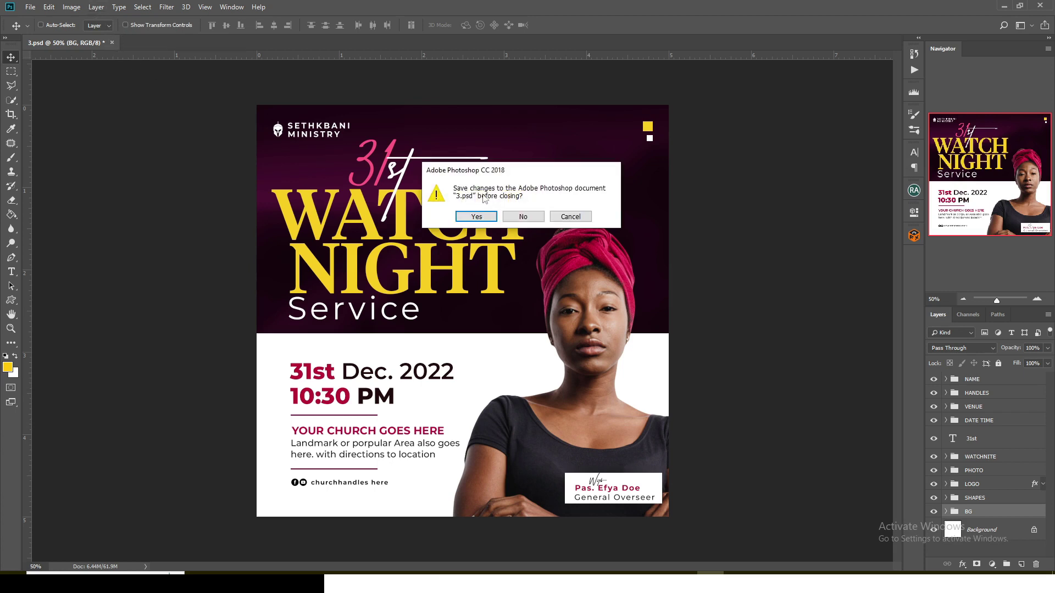
left_click(524, 218)
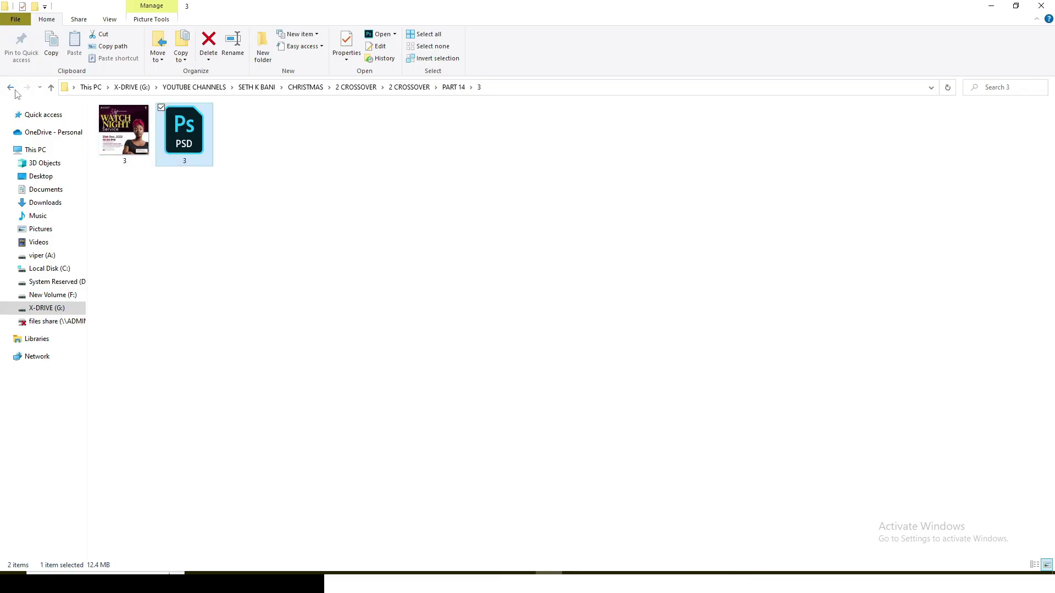
left_click(11, 88)
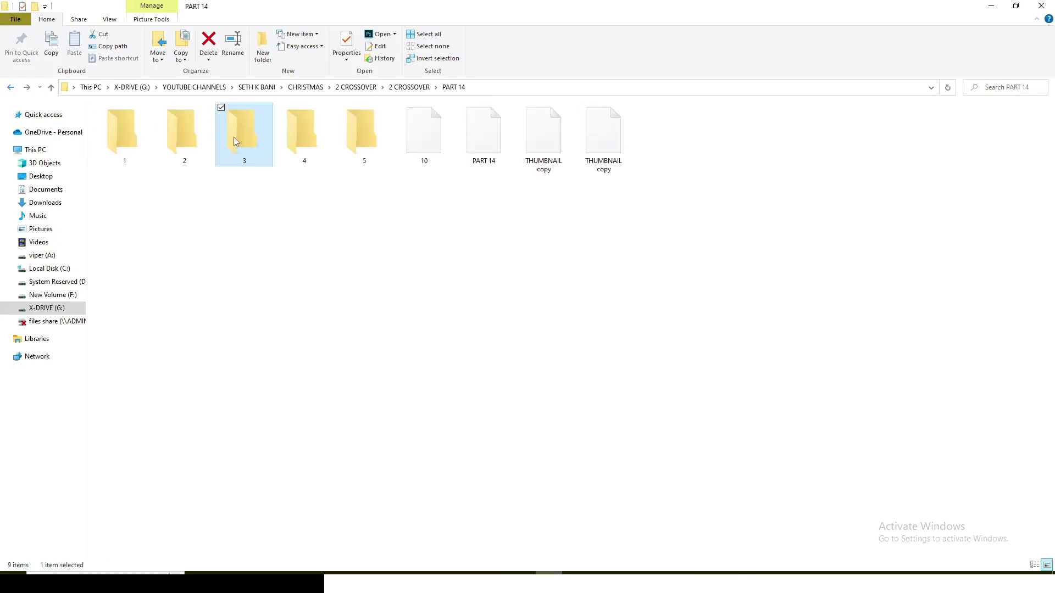
double_click(300, 131)
left_click(191, 138)
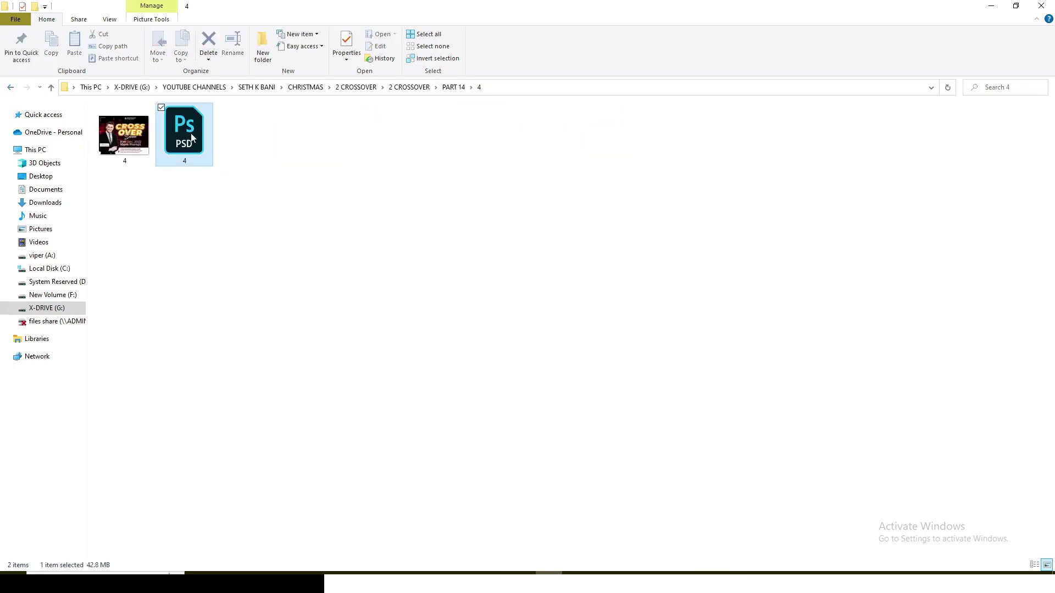
double_click(191, 137)
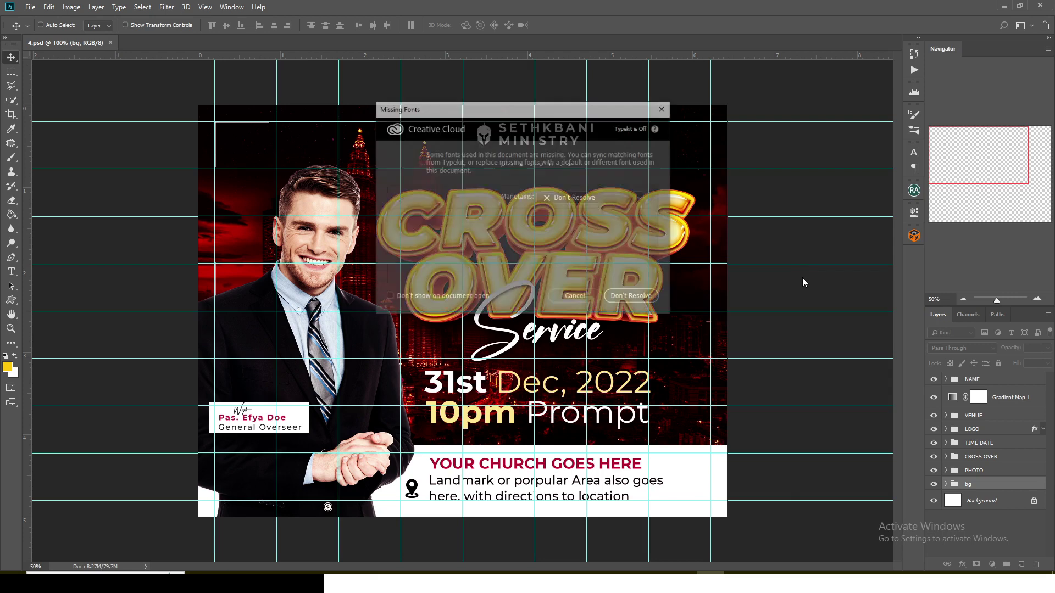
Skip resolving the missing fonts, hide the guides, and hide the text, logo and photo groups.
left_click(665, 107)
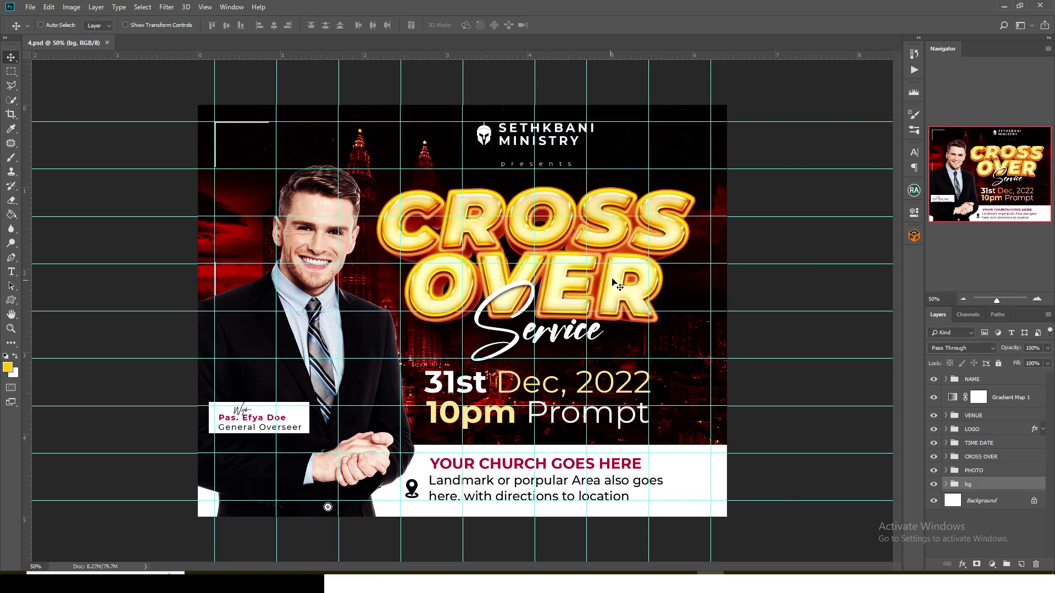
key("ctrl+semicolon")
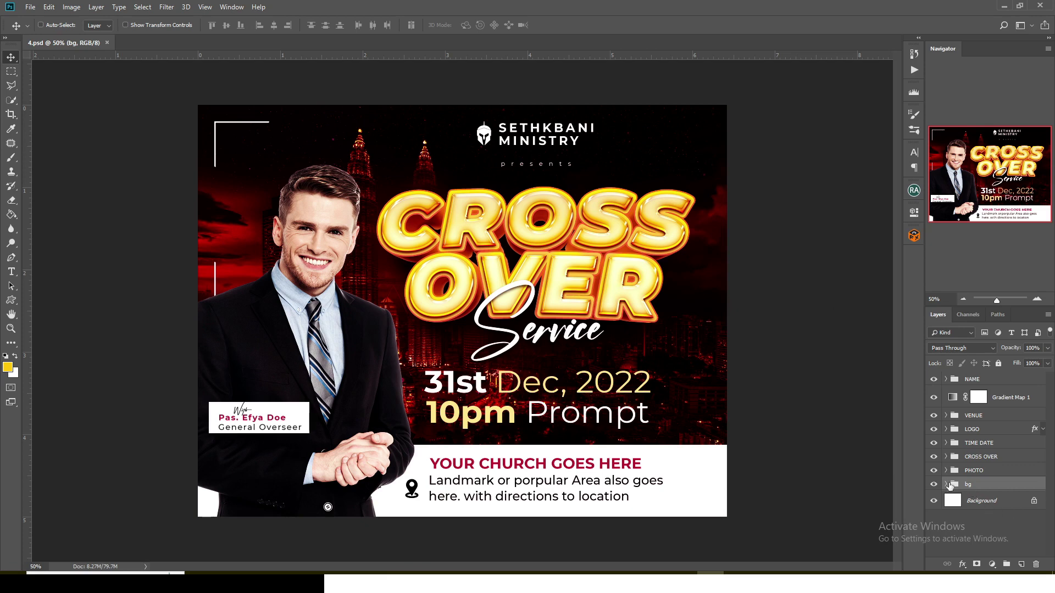
left_click_drag(936, 404, 934, 474)
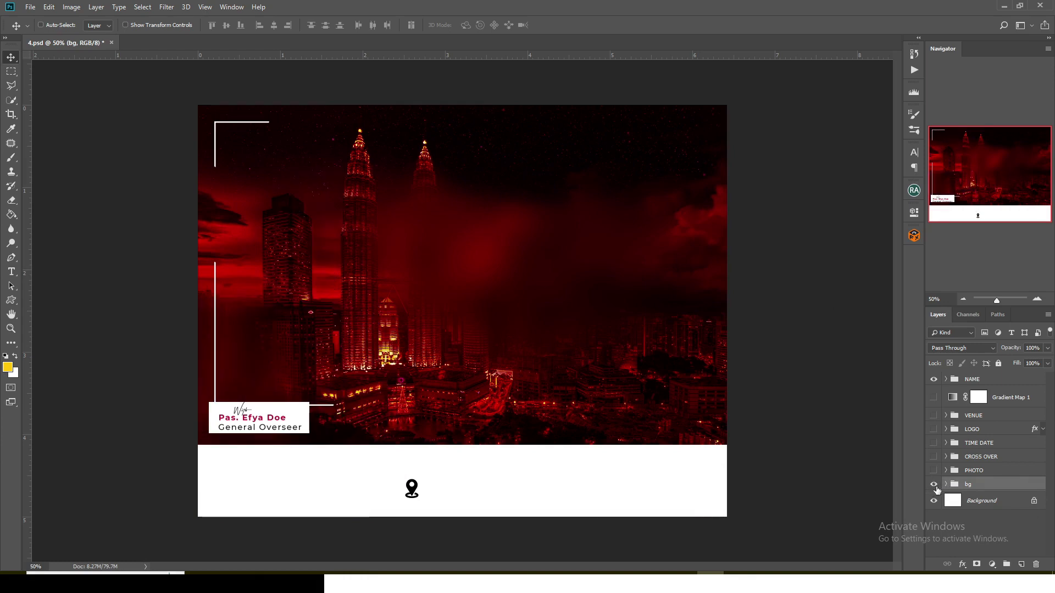
Expand and collapse the bg group to inspect its layers, then hide the NAME box.
left_click(946, 484)
scroll(965, 511, "down", 3)
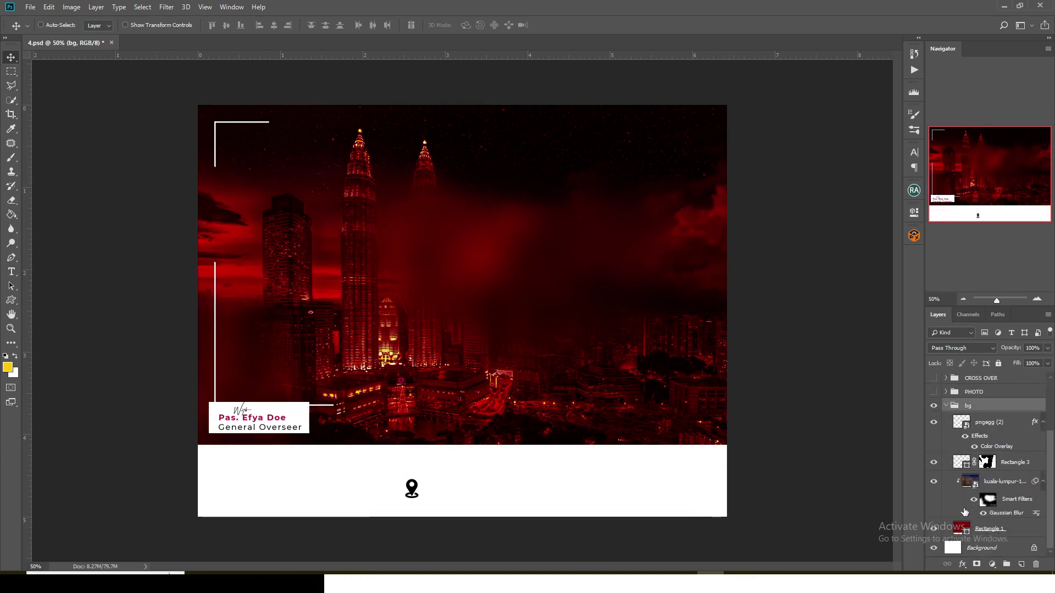
left_click(946, 416)
left_click(934, 379)
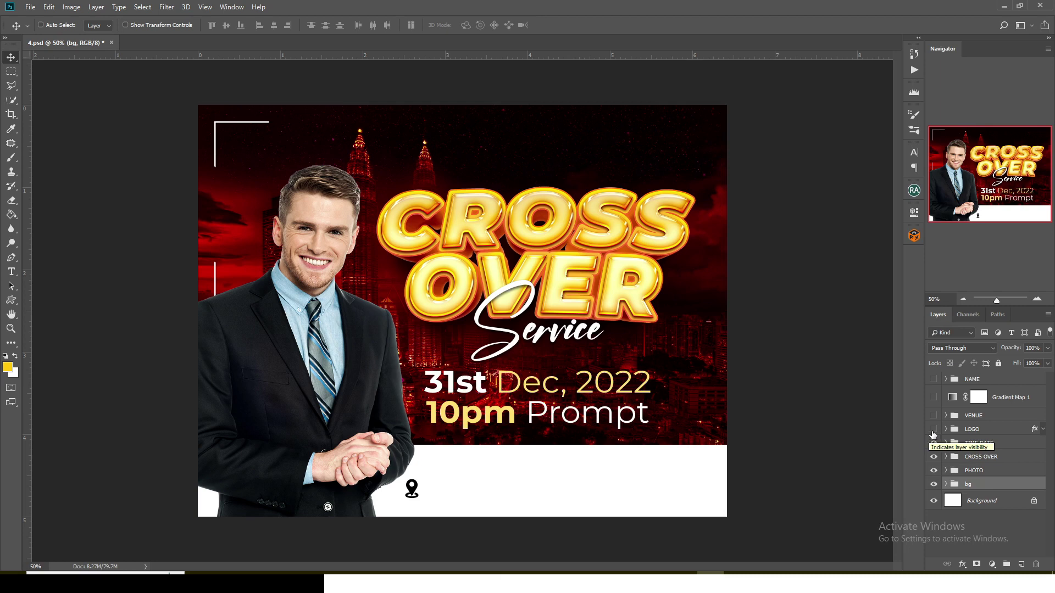
Show LOGO, VENUE, Gradient Map 1 and NAME, and dismiss the WhatsApp notification.
left_click(934, 431)
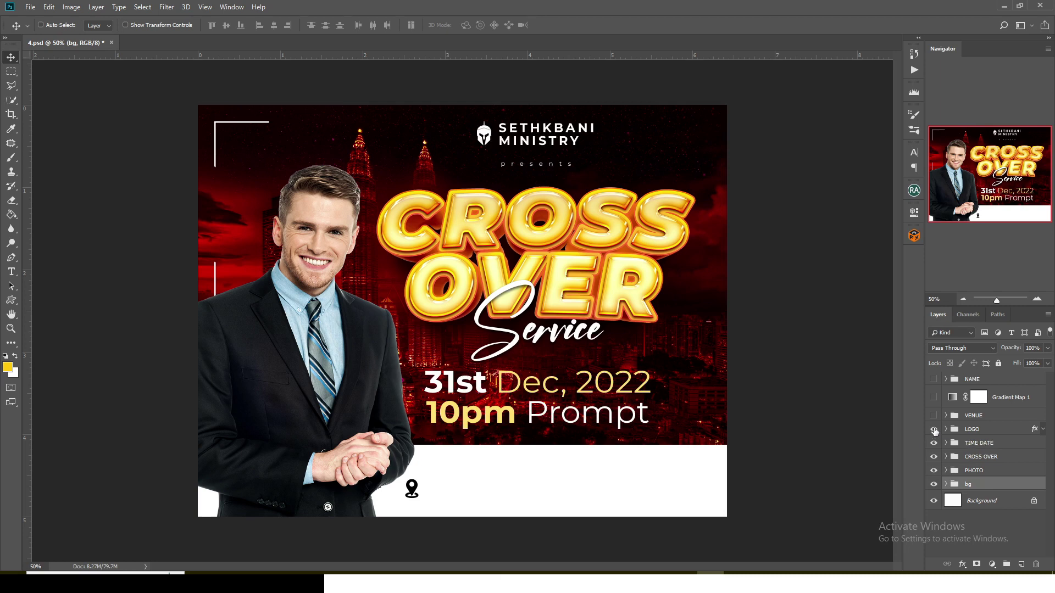
left_click(933, 417)
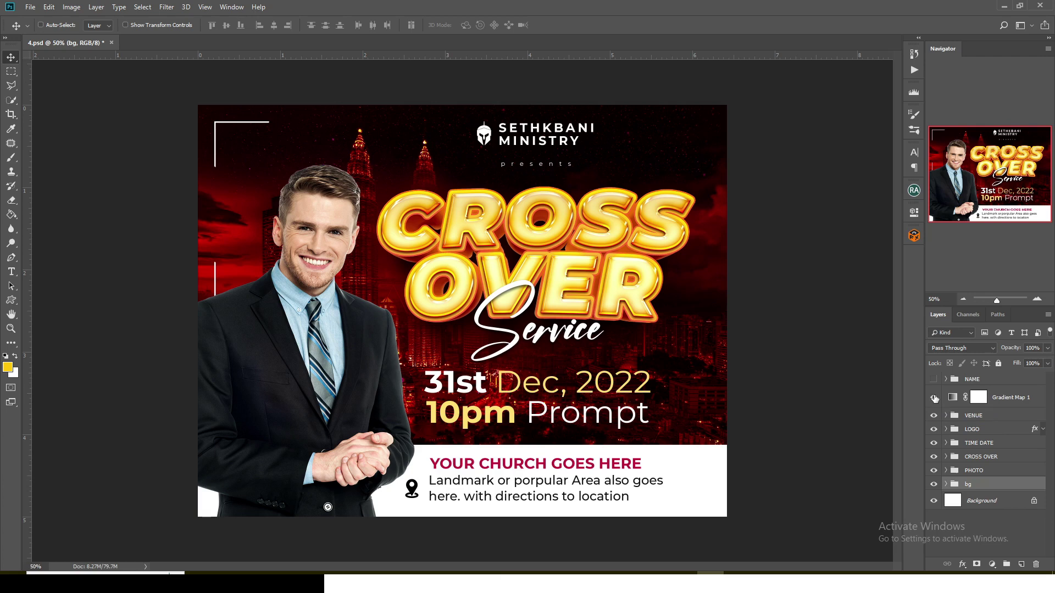
left_click(934, 397)
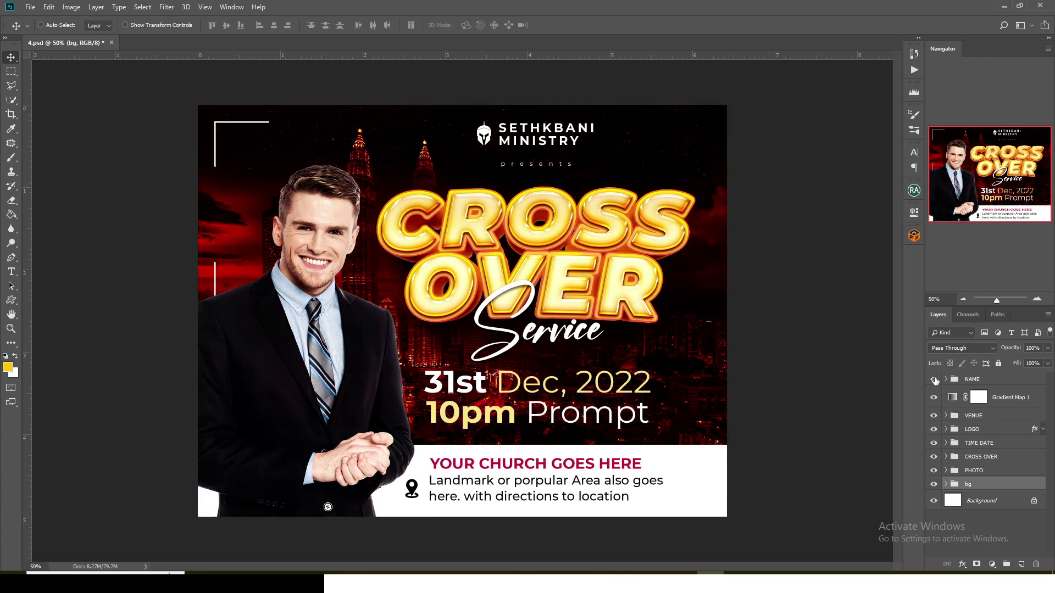
left_click(934, 379)
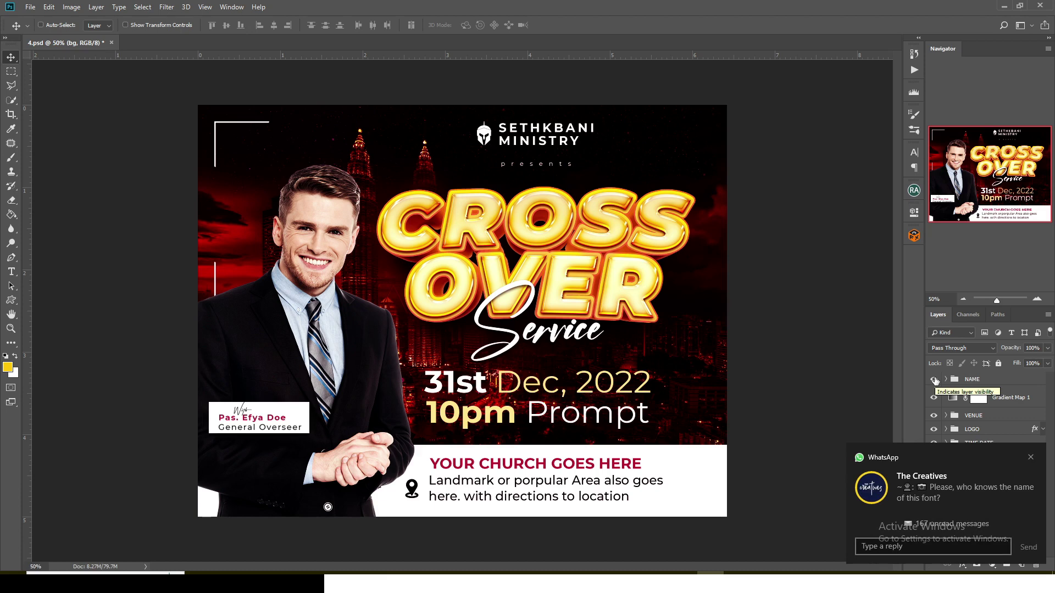
left_click(1031, 458)
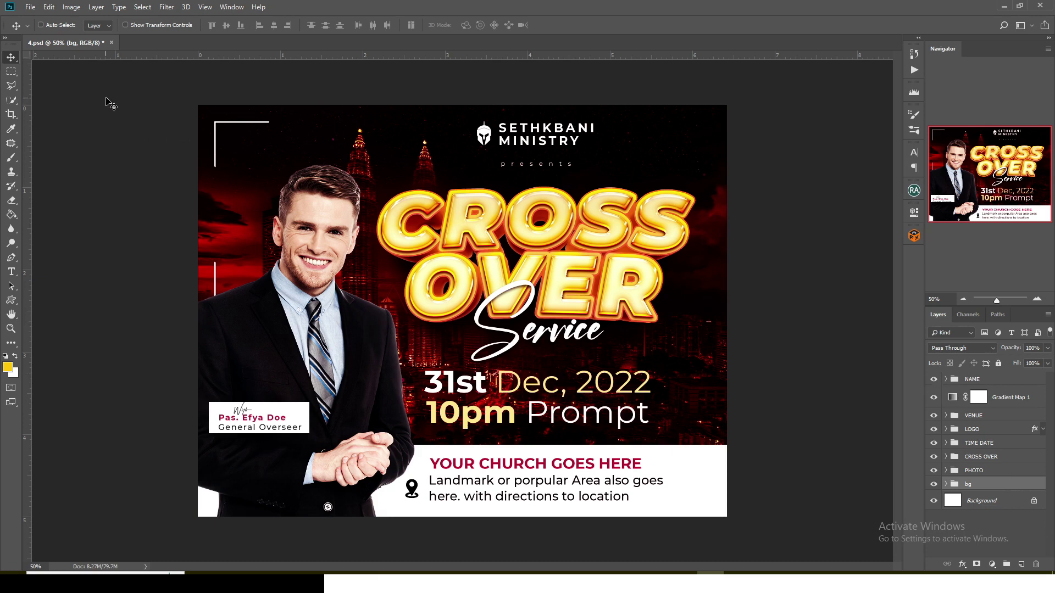
Close 4.psd without saving and open 5.psd from folder 5 in PART 14.
left_click(111, 43)
left_click(523, 217)
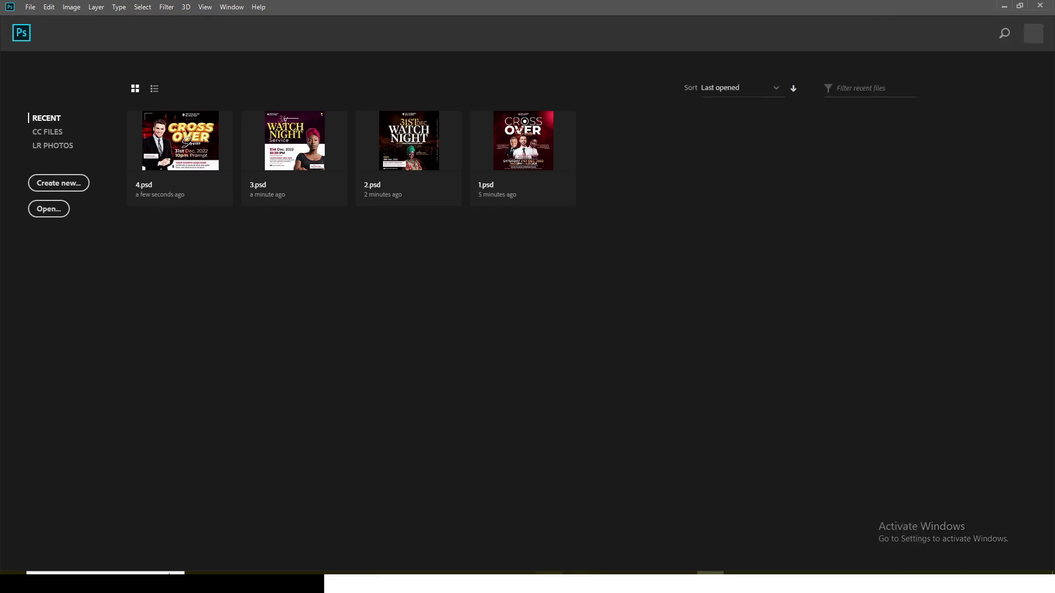
key("alt+Tab")
left_click(11, 88)
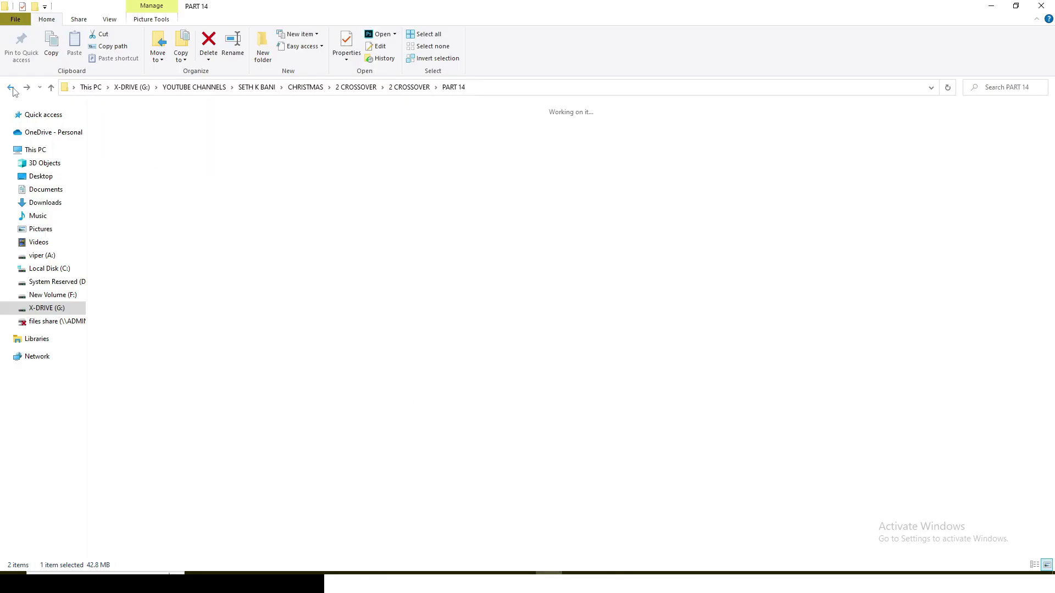
left_click(361, 142)
double_click(361, 141)
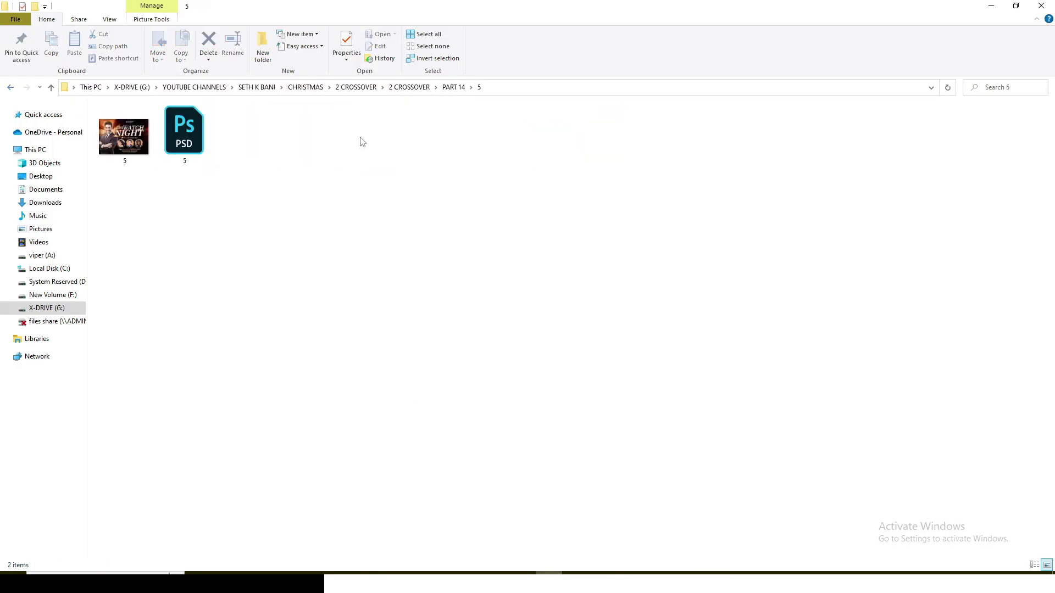
double_click(181, 142)
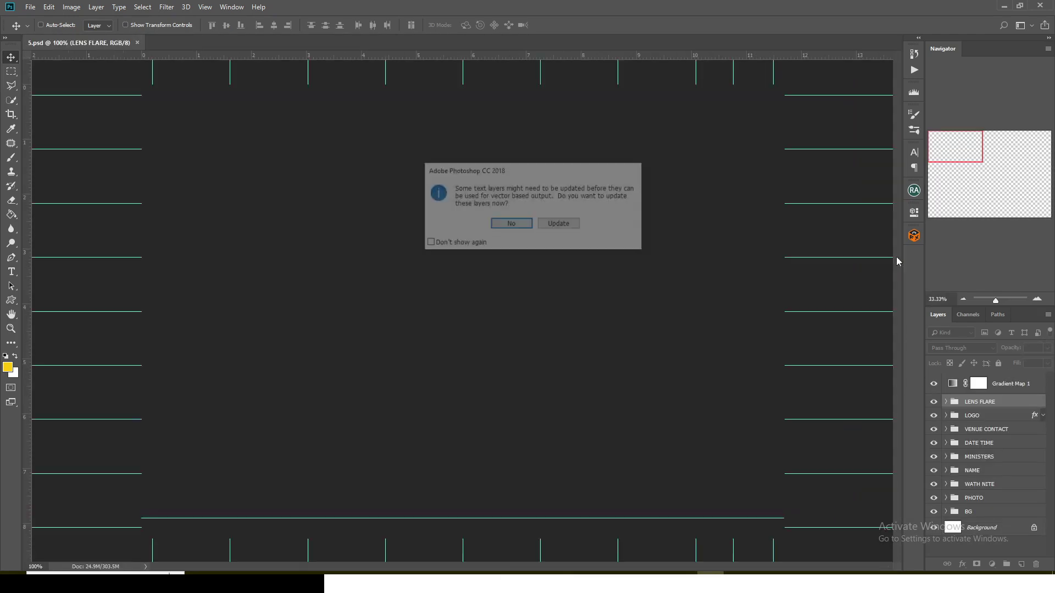
Accept the text-layer update, hide Gradient Map, the upper groups and PHOTO, then collapse BG.
left_click(551, 222)
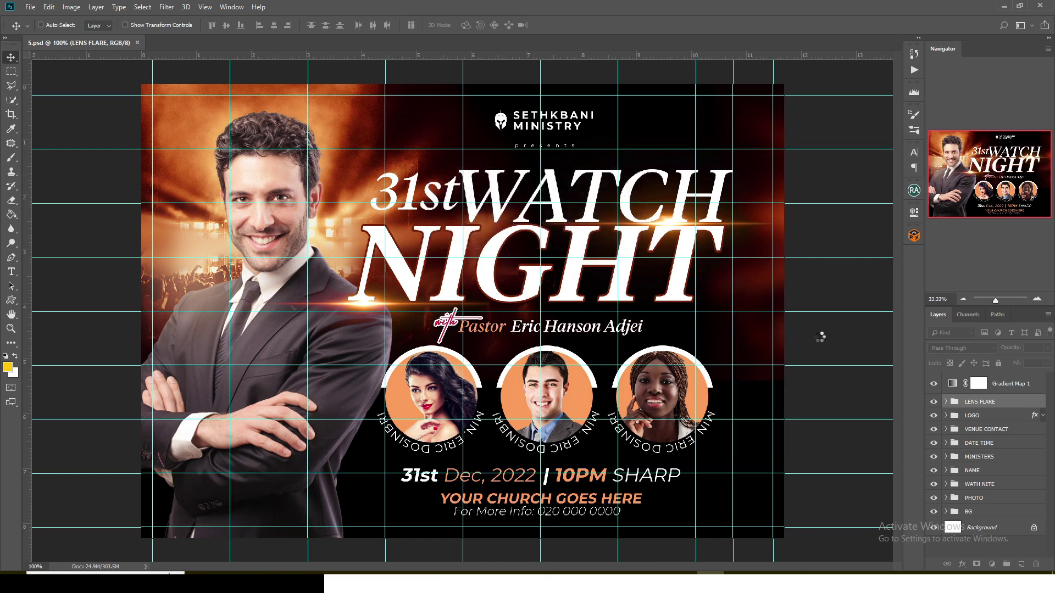
left_click(933, 383)
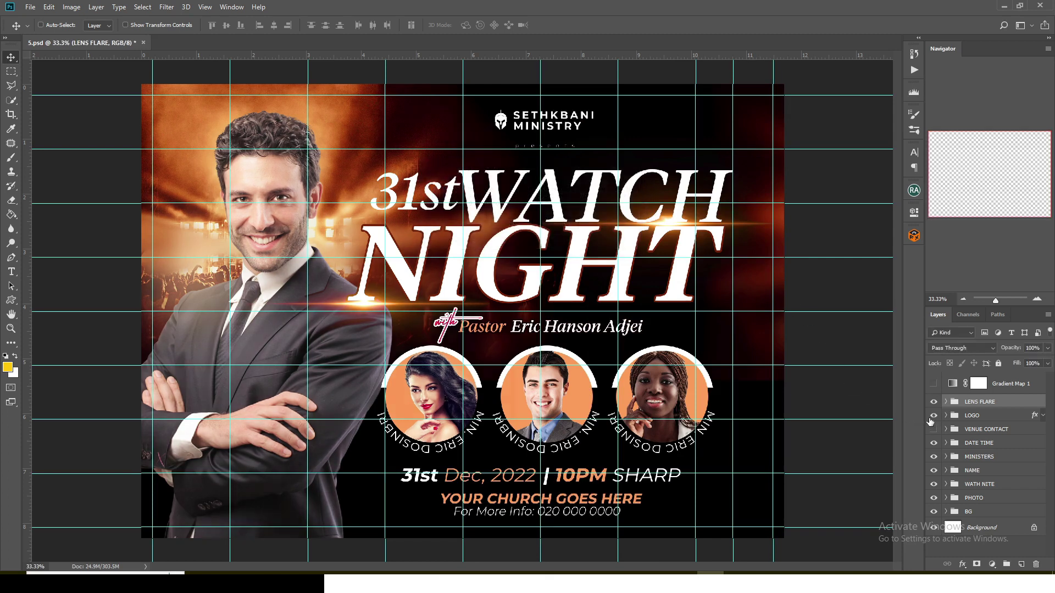
left_click_drag(934, 402, 930, 496)
left_click(946, 511)
scroll(943, 515, "down", 3)
scroll(942, 515, "up", 2)
scroll(969, 492, "up", 3)
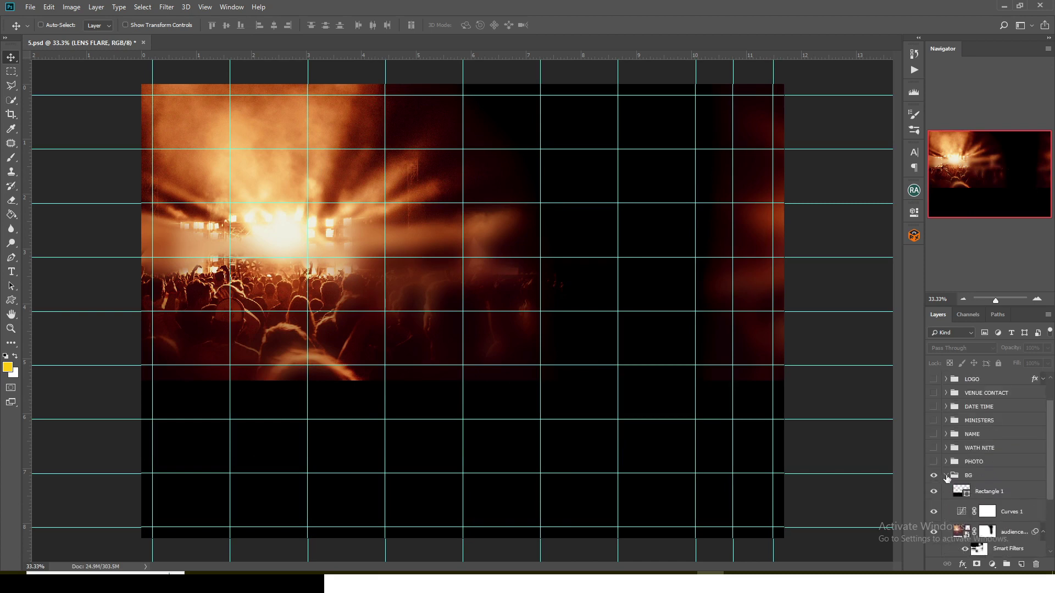
left_click(945, 476)
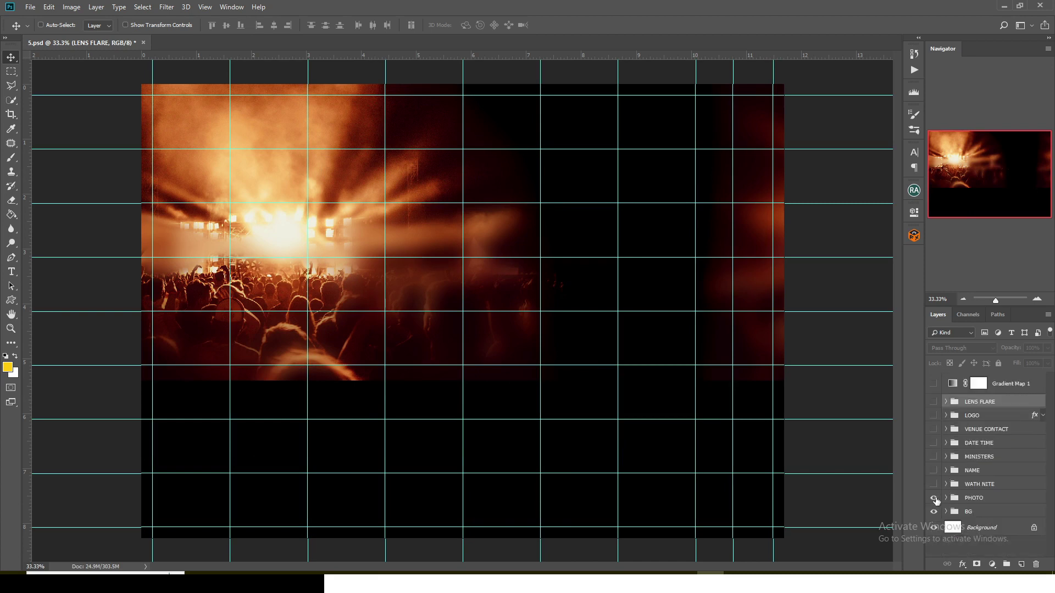
Turn PHOTO, WATH NITE, NAME, MINISTERS, DATE TIME and VENUE CONTACT back on.
left_click(934, 498)
left_click(933, 484)
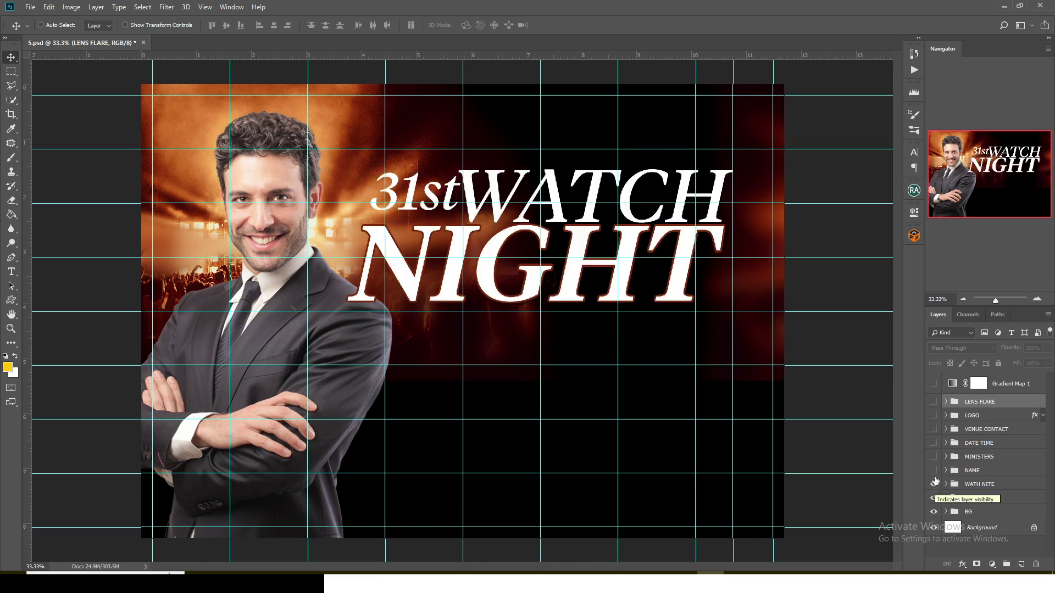
left_click(933, 470)
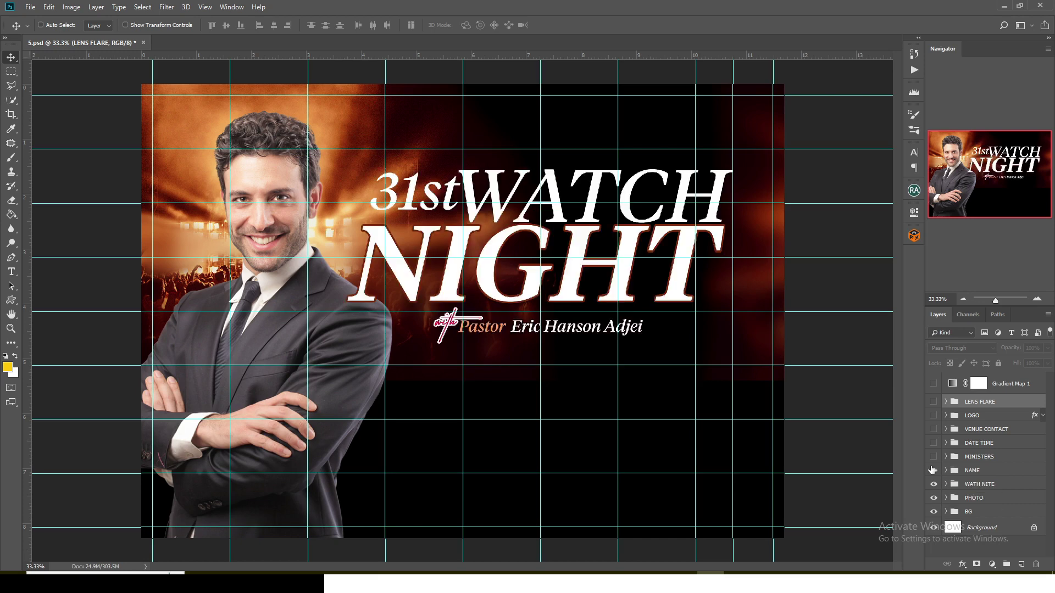
left_click(933, 458)
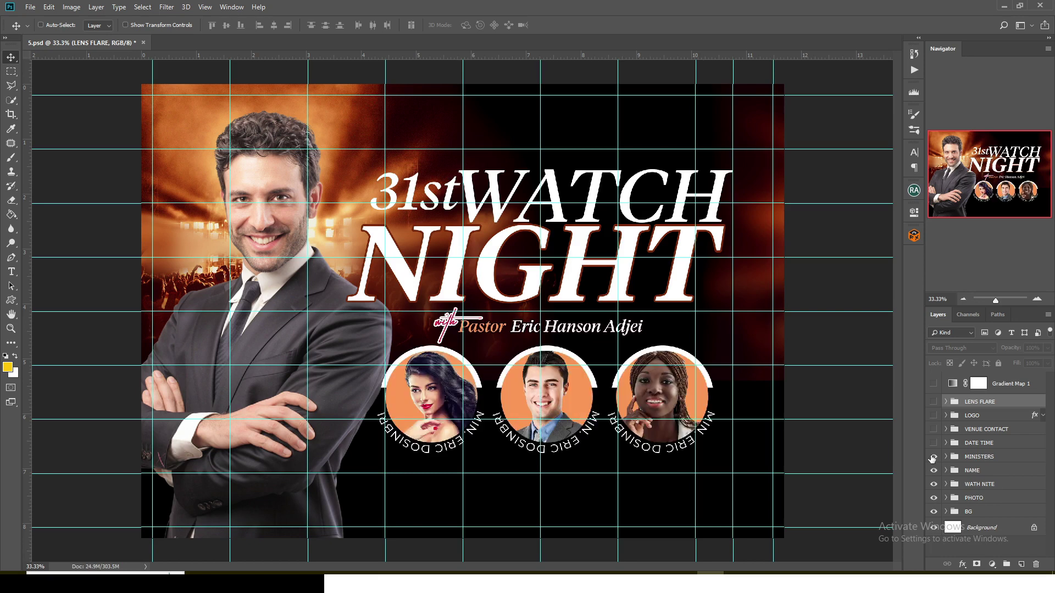
left_click(934, 443)
left_click(934, 429)
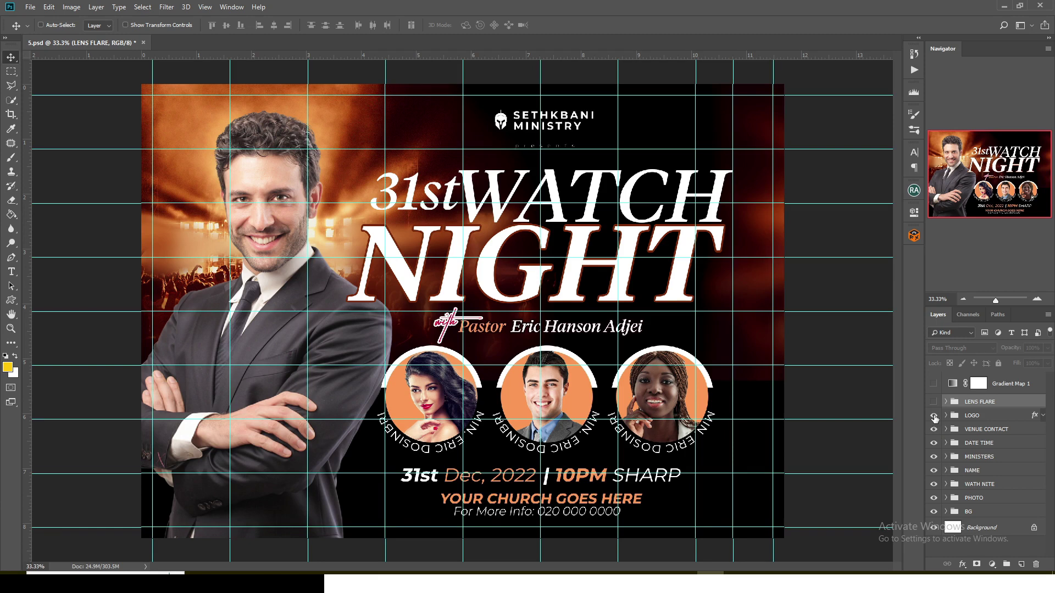
Turn the LENS FLARE group's visibility back on.
left_click(934, 402)
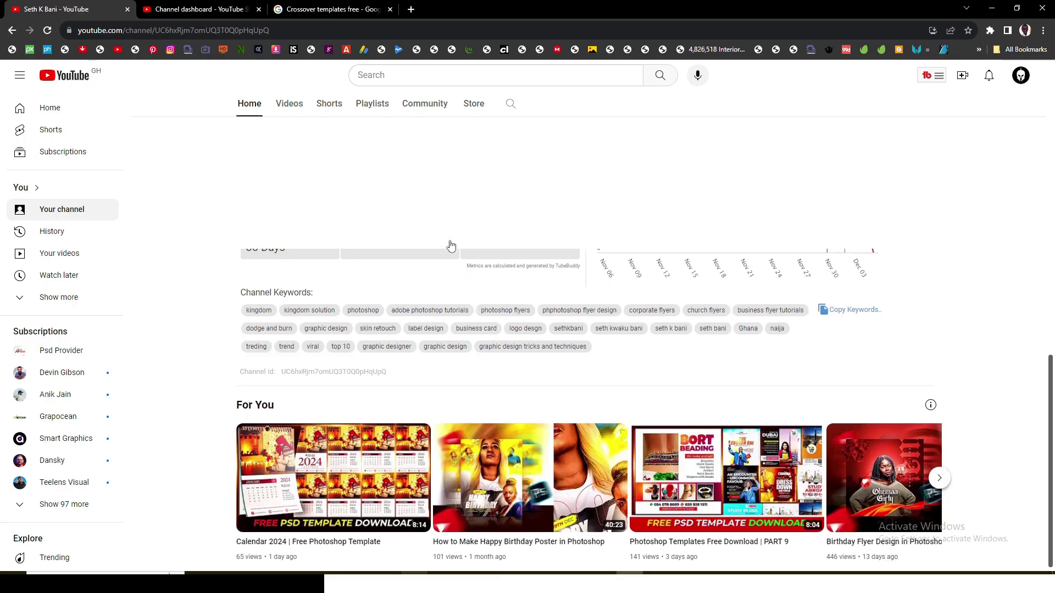
Scroll to the Featured section and open the featured travel channel's page.
scroll(434, 236, "up", 4)
scroll(450, 246, "down", 3)
scroll(449, 246, "down", 7)
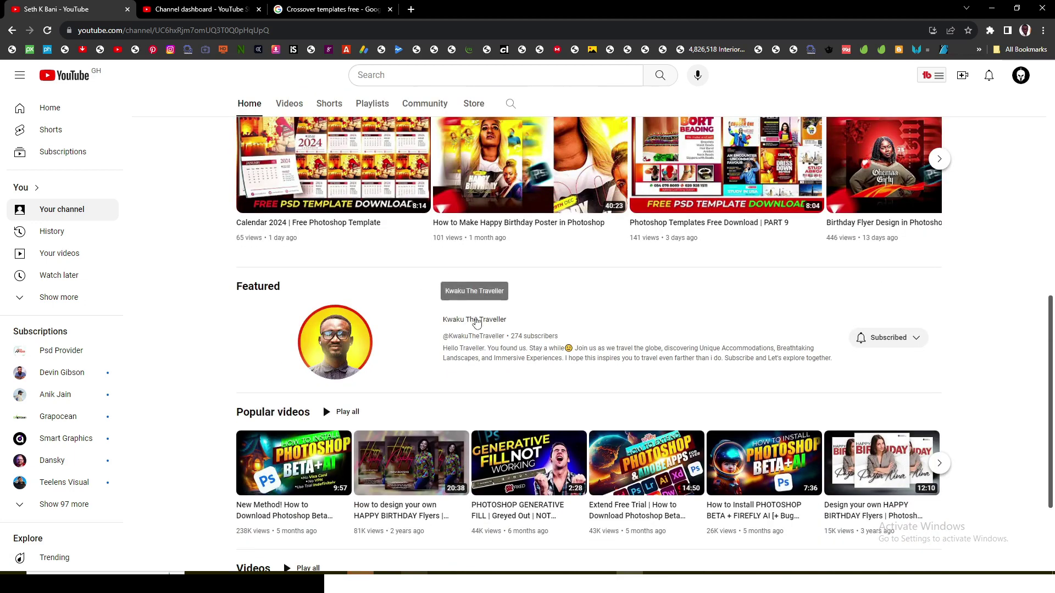
left_click(477, 322)
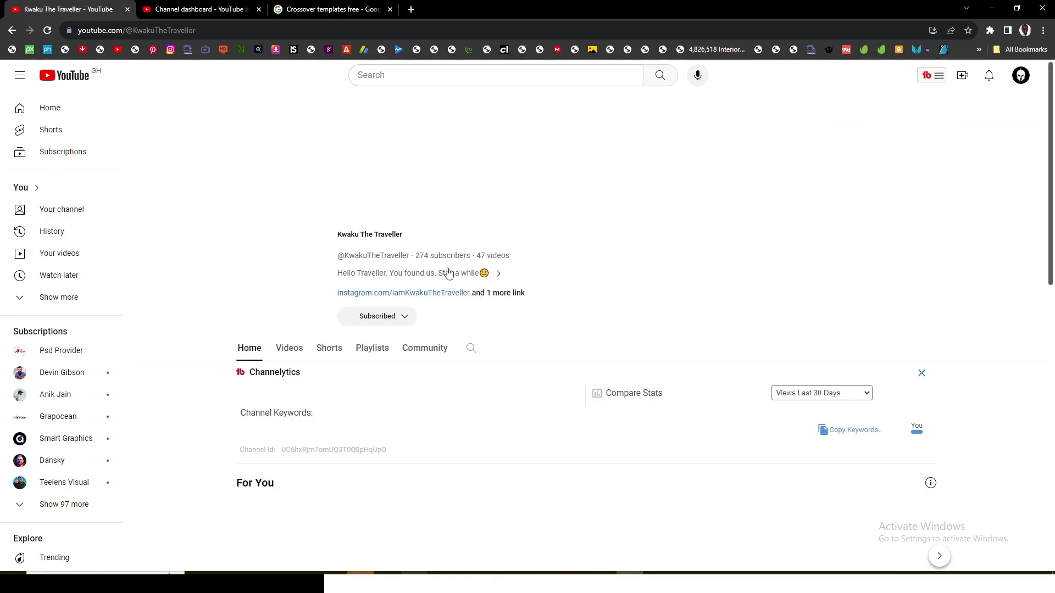
scroll(447, 268, "down", 1)
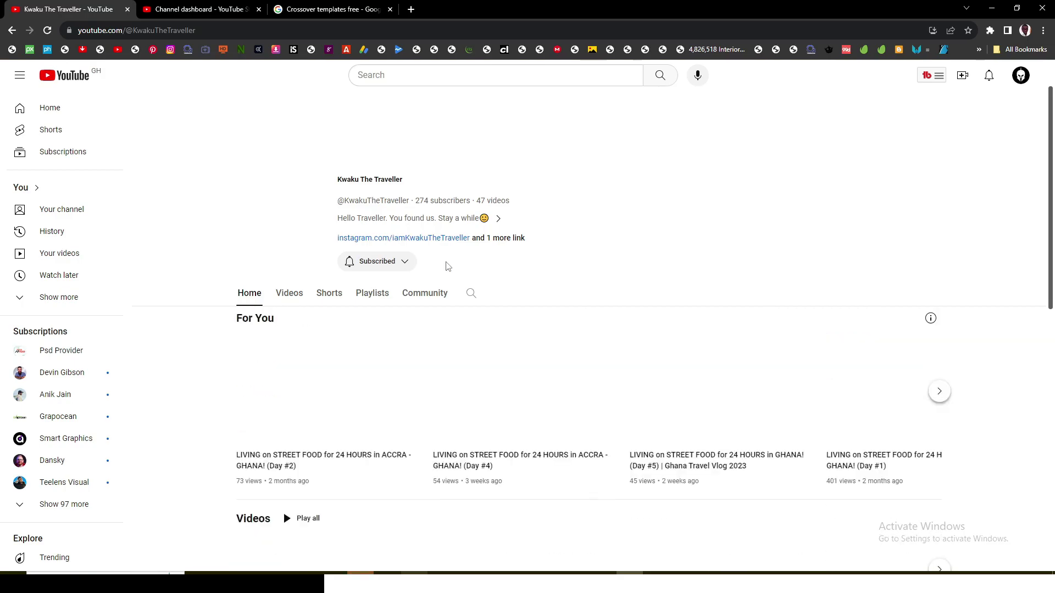